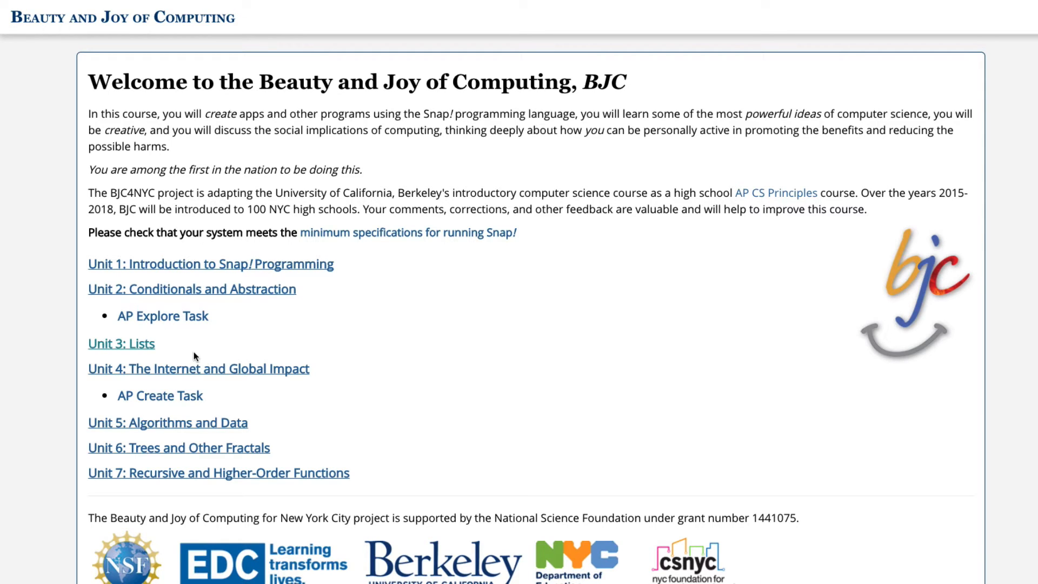
# Go to the Unit 3: Lists contents page from the BJC welcome page
pyautogui.click(125, 345)
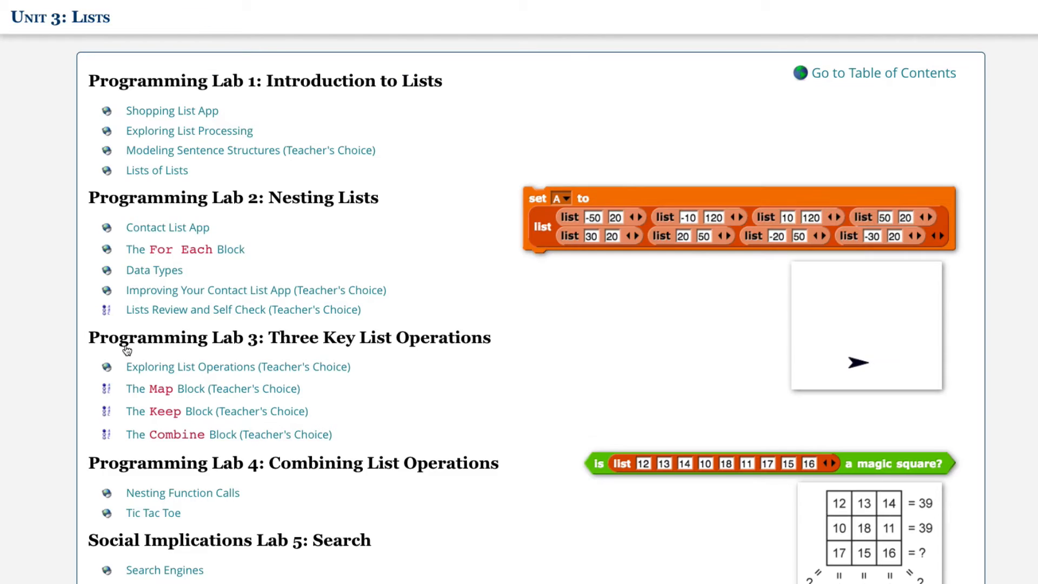
# Go to 'The For Each Block' lesson under Programming Lab 2: Nesting Lists
pyautogui.click(182, 253)
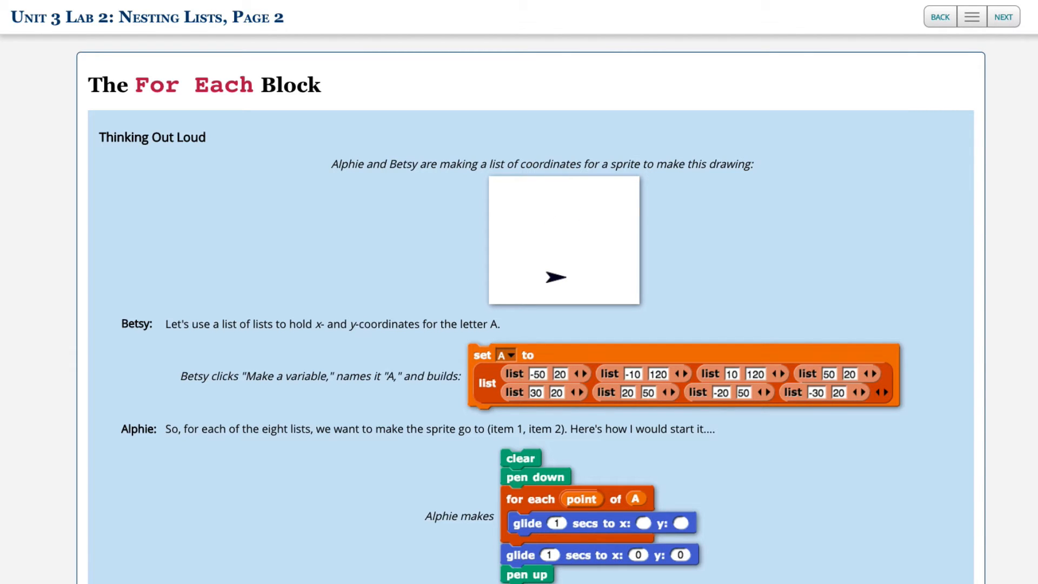
pyautogui.scroll(-1, 520, 325)
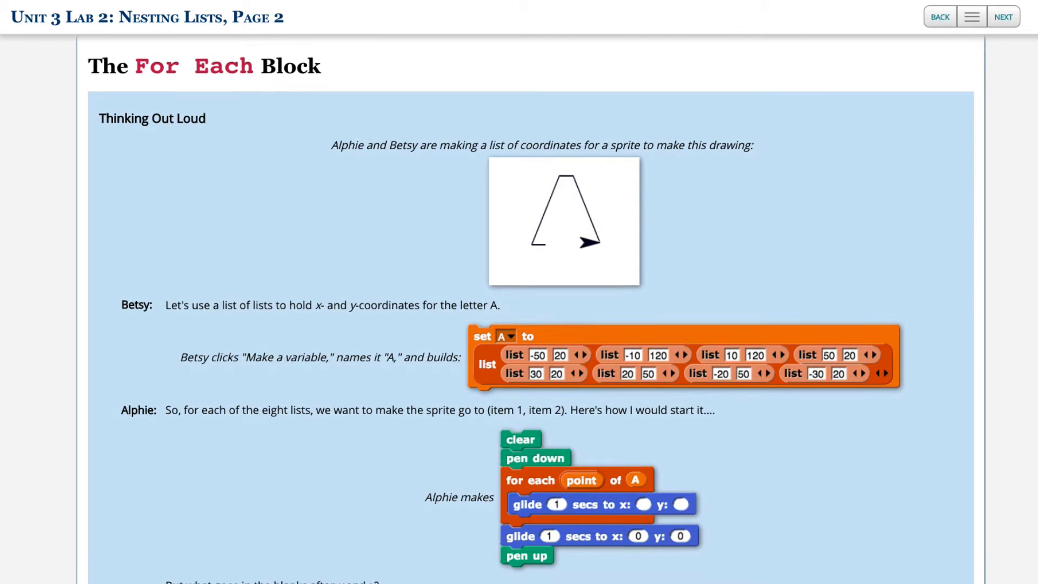
pyautogui.scroll(-2, 519, 324)
pyautogui.scroll(-2, 519, 324)
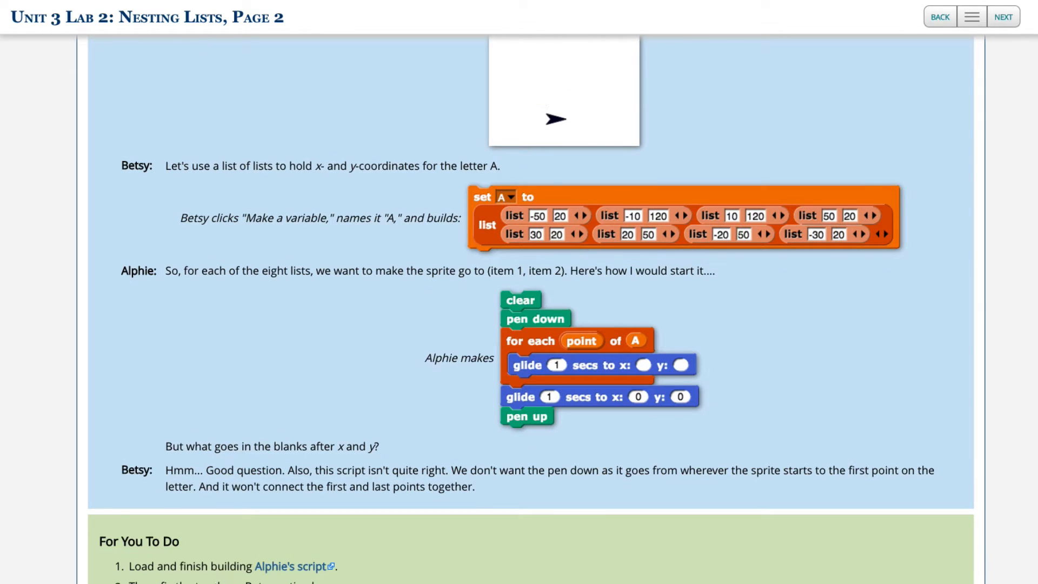
pyautogui.scroll(-3, 519, 325)
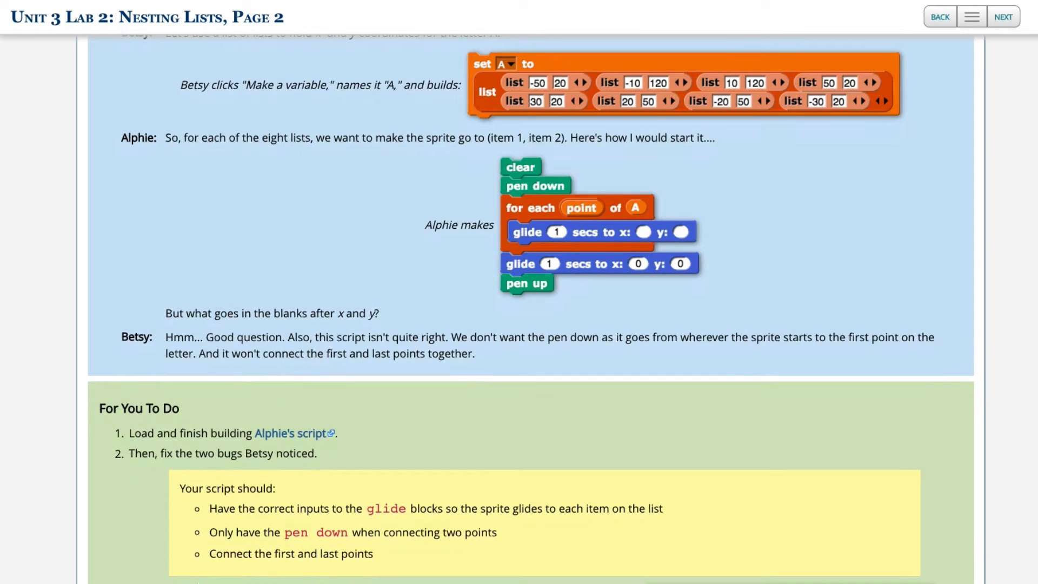
pyautogui.scroll(-1, 519, 324)
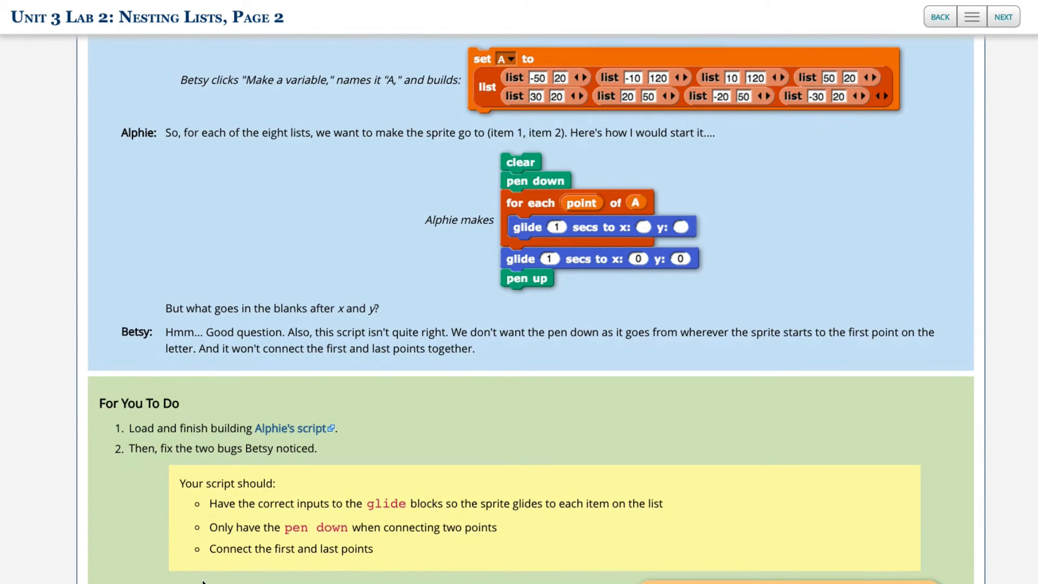
pyautogui.scroll(1, 226, 562)
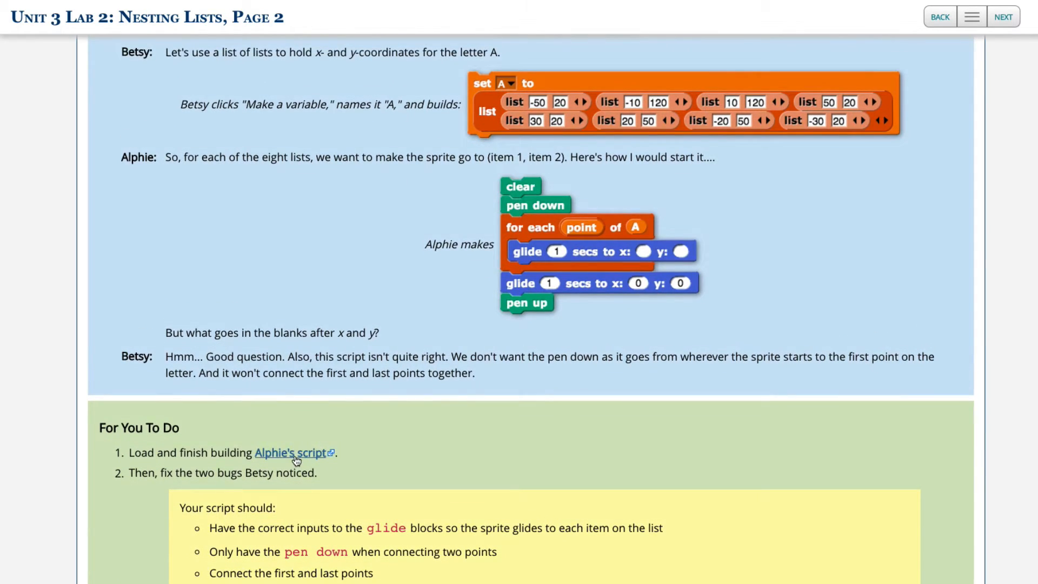
# Load Alphie's script, widen the stage, run it, and pull 'list -50 20' out of set A
pyautogui.click(290, 453)
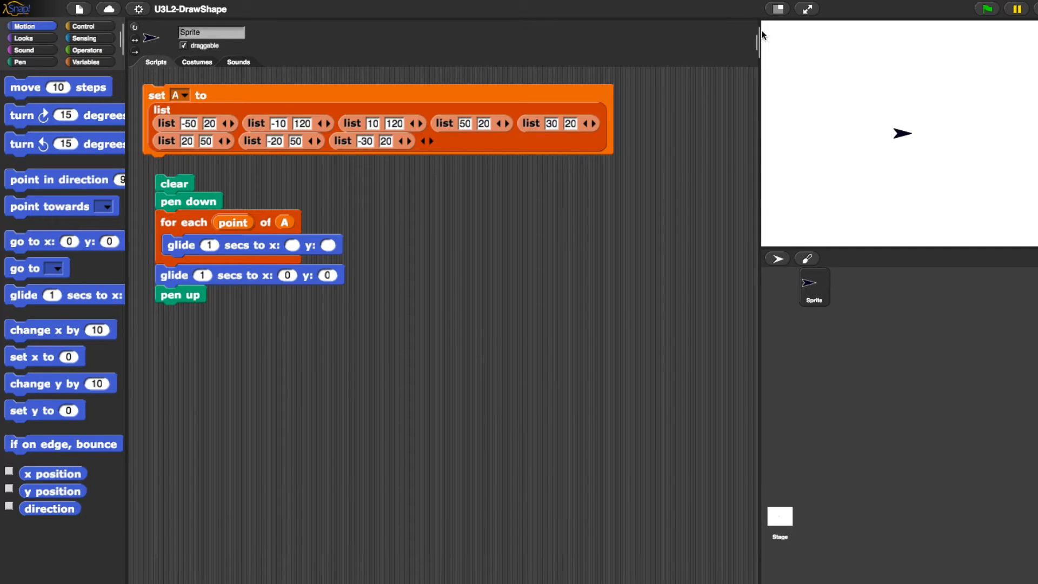
pyautogui.moveTo(761, 35); pyautogui.dragTo(682, 49)
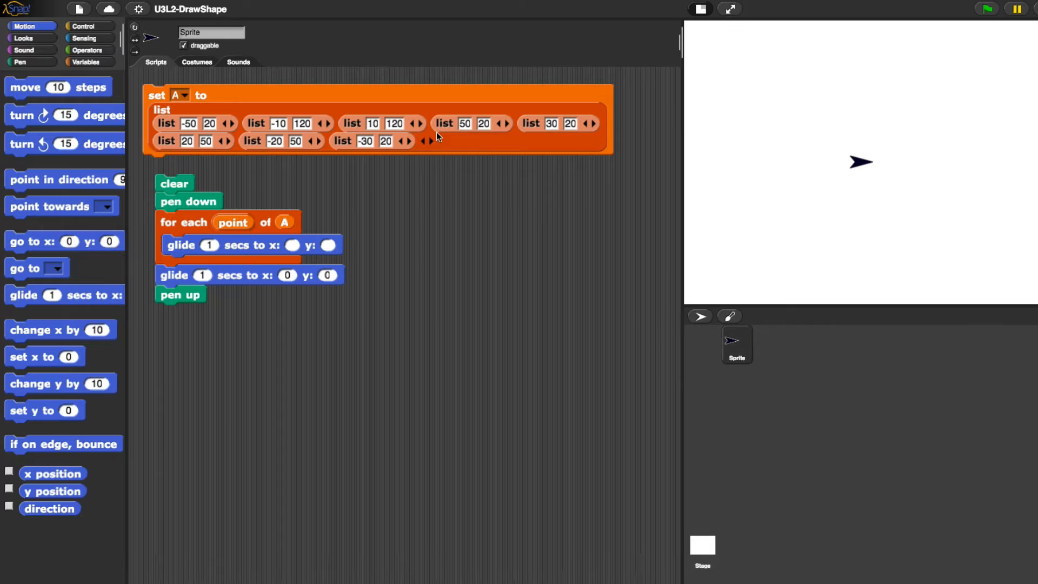
pyautogui.click(179, 185)
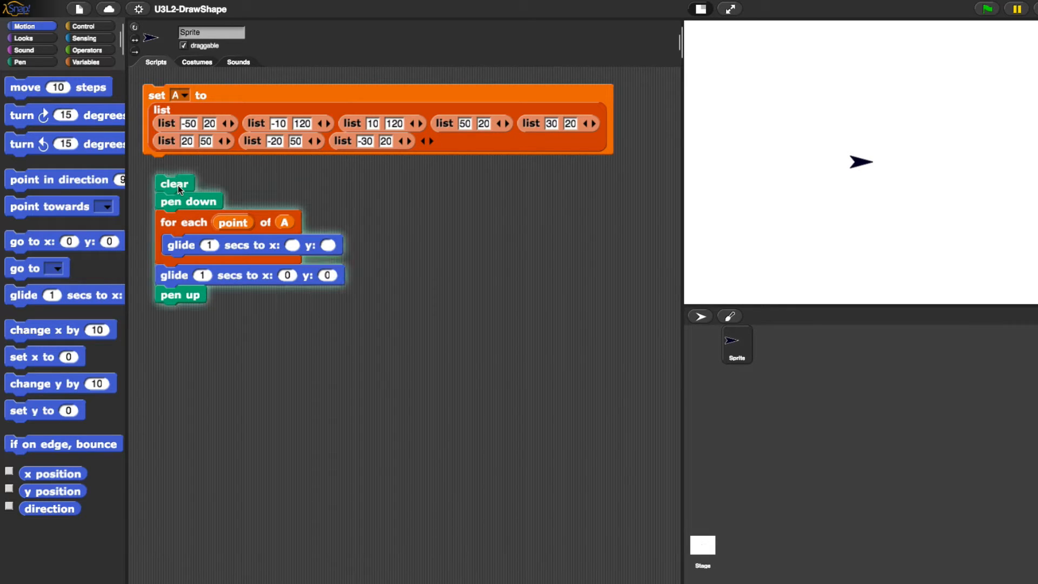
pyautogui.click(179, 184)
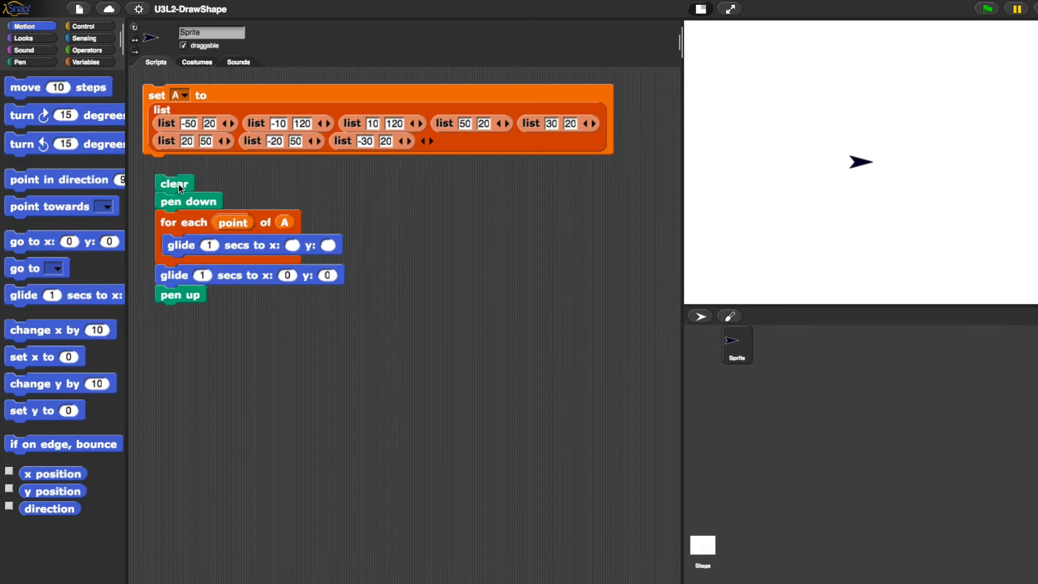
pyautogui.click(178, 184)
pyautogui.moveTo(173, 125); pyautogui.dragTo(382, 241)
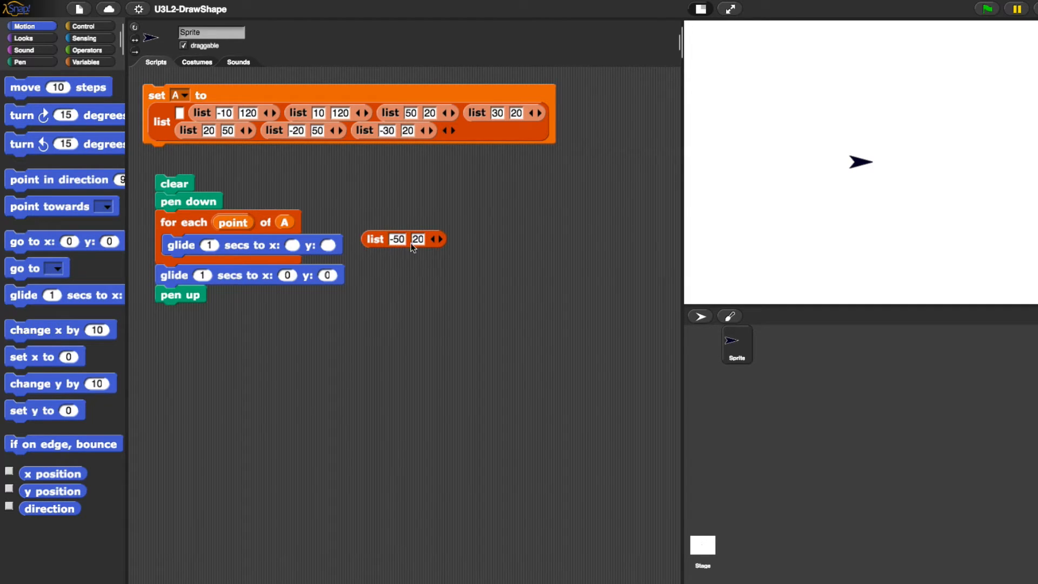
# Fill the loop glide with 'item 1 of point' for x and 'item 2 of point' for y
pyautogui.click(80, 62)
pyautogui.moveTo(30, 360)
pyautogui.mouseDown()
pyautogui.moveTo(386, 329)
pyautogui.moveTo(293, 246)
pyautogui.mouseUp()
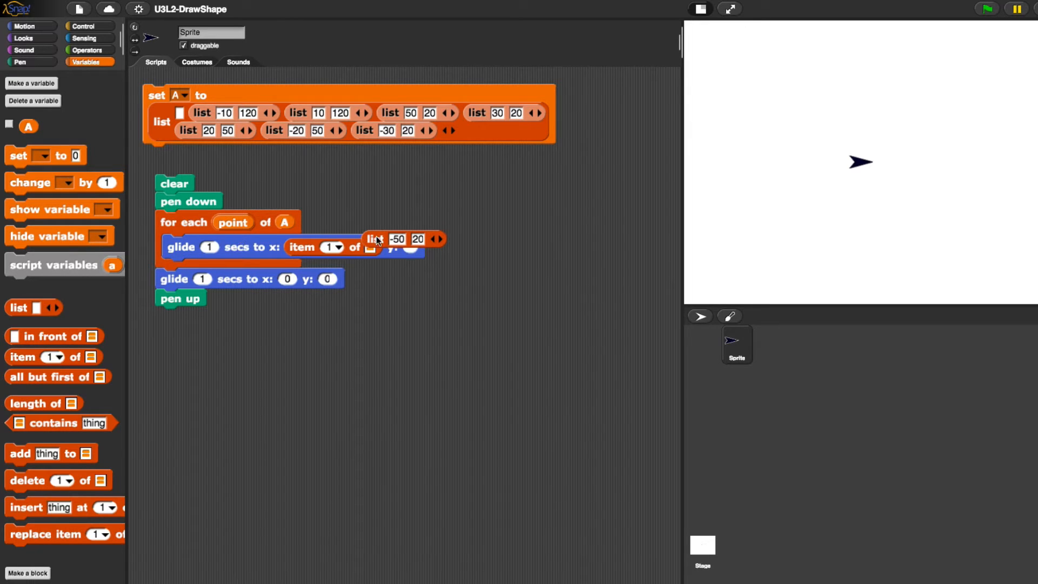
pyautogui.moveTo(374, 239); pyautogui.dragTo(366, 179)
pyautogui.moveTo(232, 222); pyautogui.dragTo(366, 235)
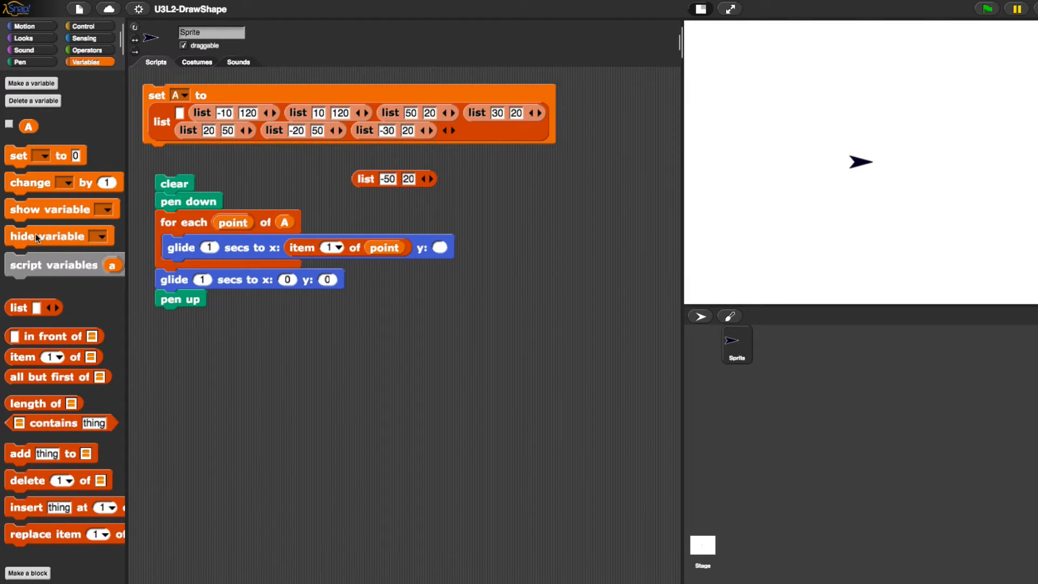
pyautogui.moveTo(23, 357); pyautogui.dragTo(456, 250)
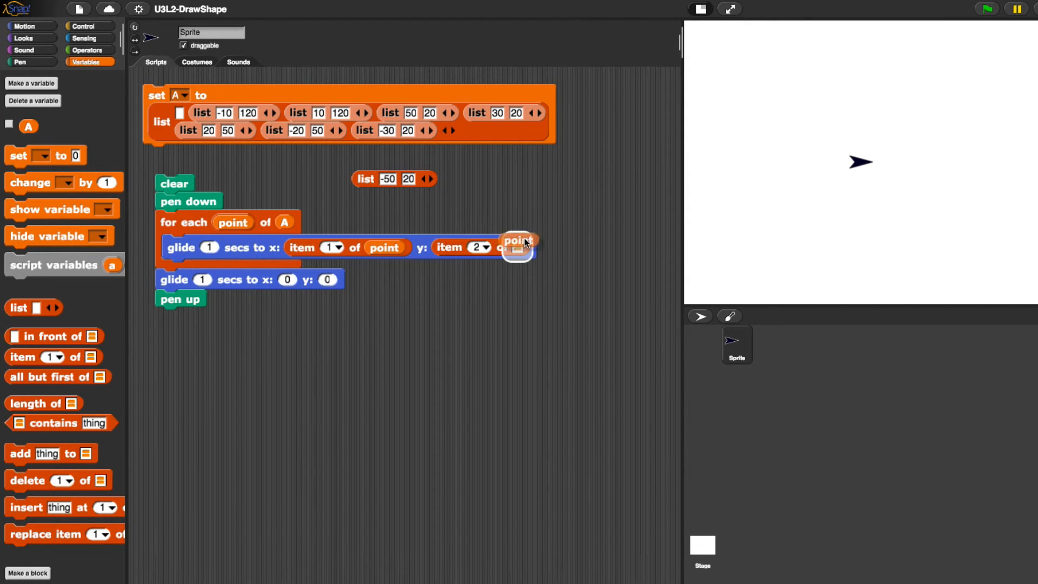
pyautogui.moveTo(233, 222); pyautogui.dragTo(519, 247)
# Put 'list -50 20' back as A's first pair and run the script to draw the letter
pyautogui.moveTo(370, 181); pyautogui.dragTo(181, 114)
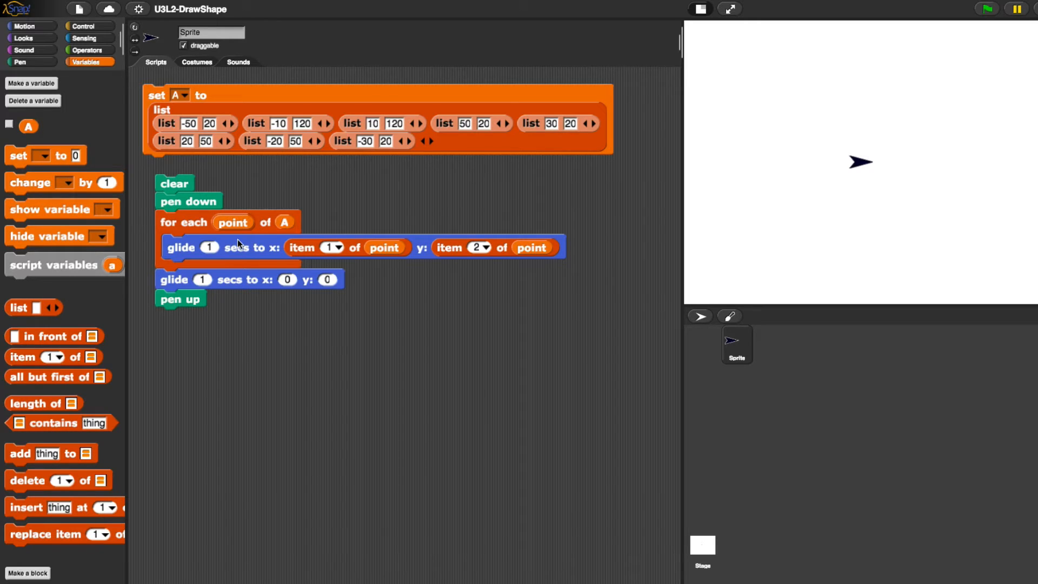
pyautogui.click(178, 184)
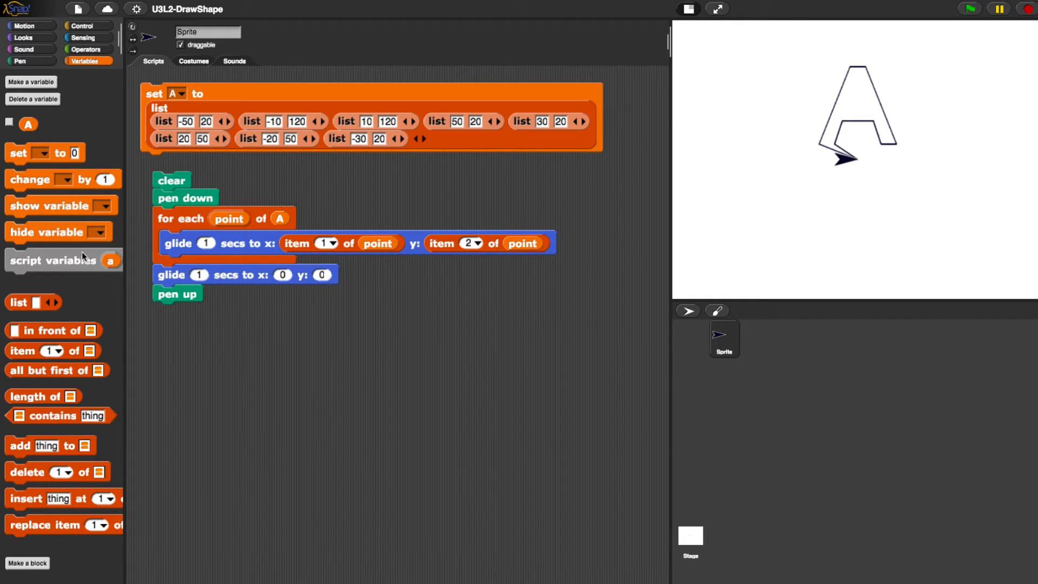
# Build 'item 1 of item 1 of A' and confirm it reports -50
pyautogui.moveTo(28, 351); pyautogui.dragTo(280, 340)
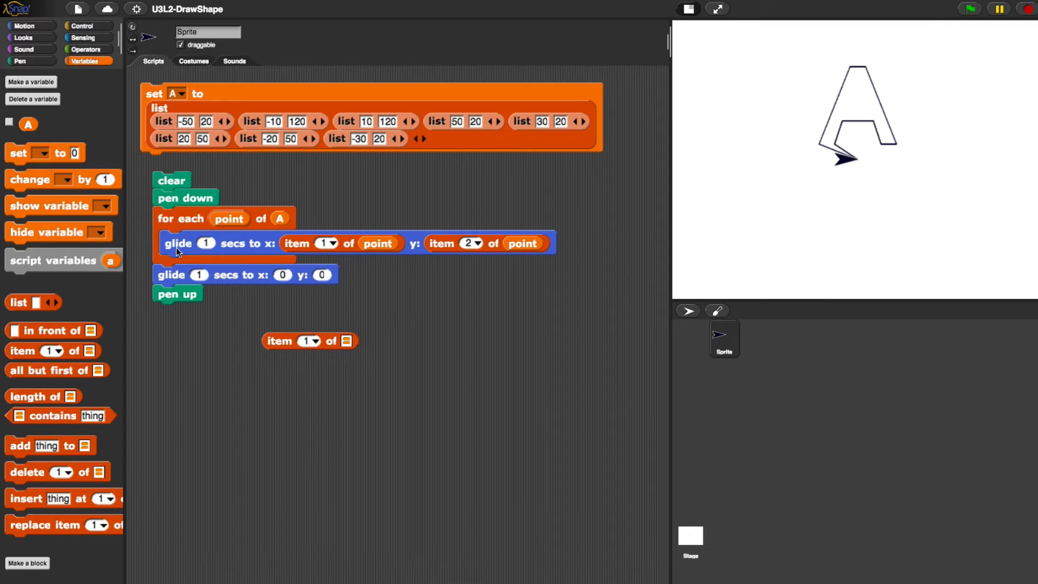
pyautogui.moveTo(286, 344); pyautogui.dragTo(275, 351)
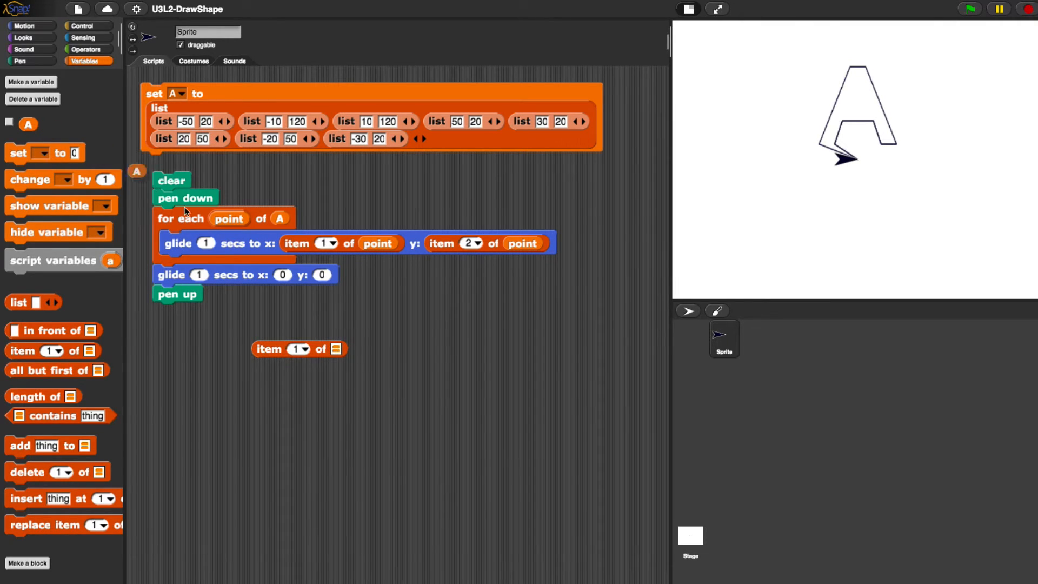
pyautogui.moveTo(29, 125); pyautogui.dragTo(335, 349)
pyautogui.moveTo(264, 350); pyautogui.dragTo(256, 354)
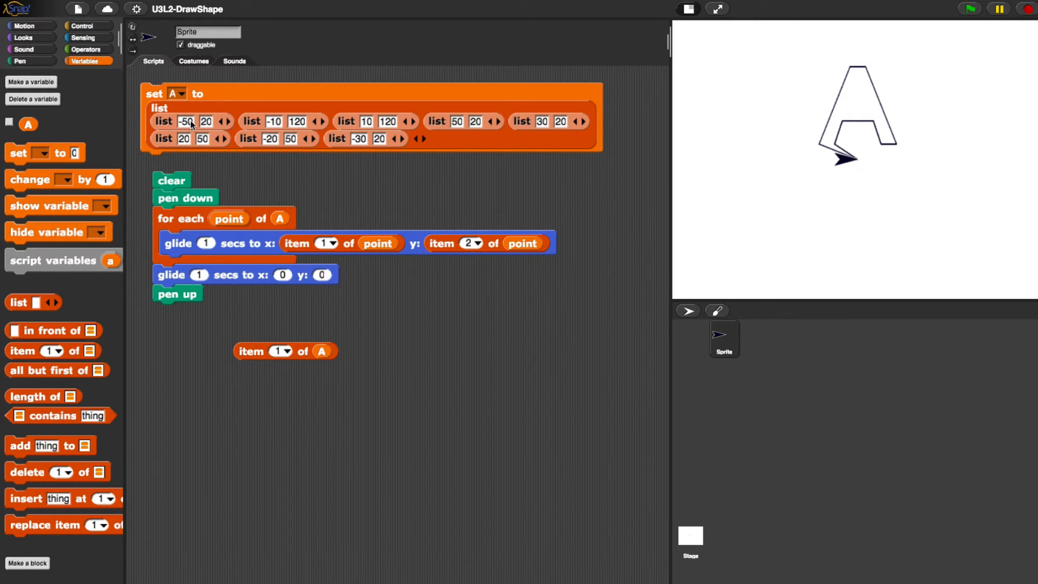
pyautogui.click(256, 352)
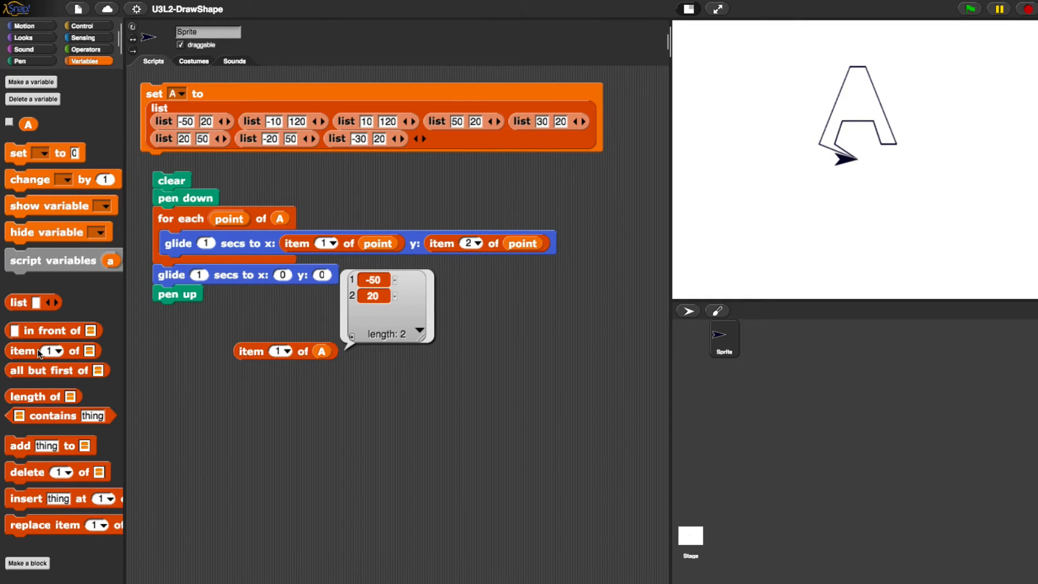
pyautogui.moveTo(29, 355); pyautogui.dragTo(207, 398)
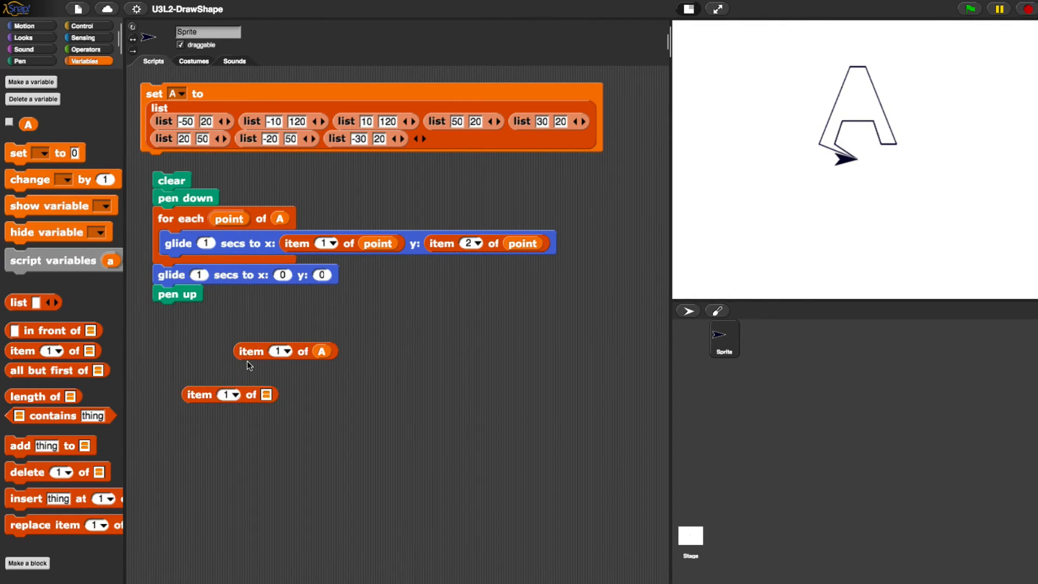
pyautogui.moveTo(251, 353); pyautogui.dragTo(268, 395)
pyautogui.moveTo(195, 395); pyautogui.dragTo(227, 358)
pyautogui.click(226, 358)
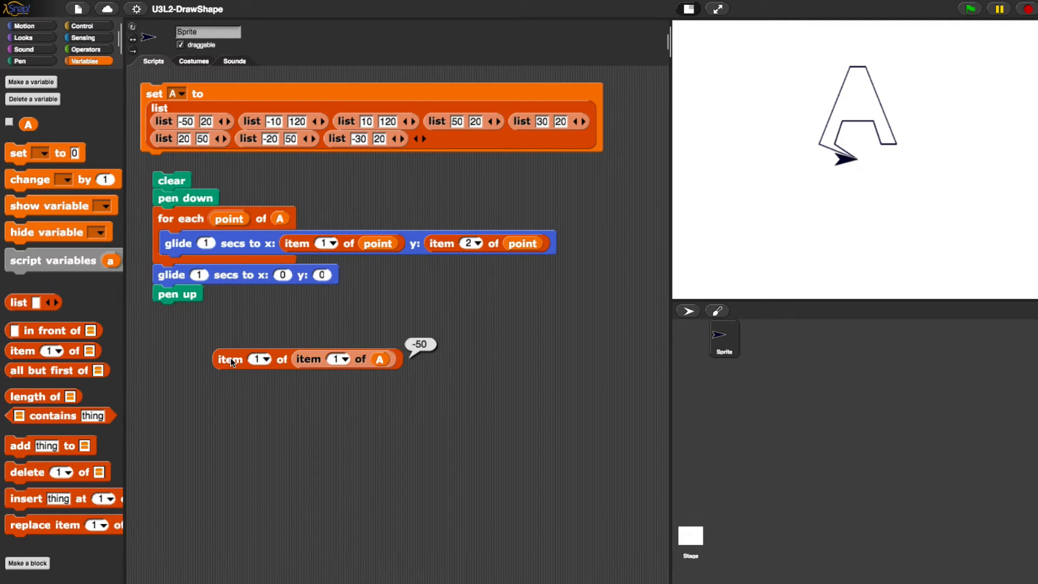
# Duplicate it as 'item 2 of item 1 of A' reporting 20 and drop both into the last glide's x and y
pyautogui.rightClick(230, 357)
pyautogui.click(247, 373)
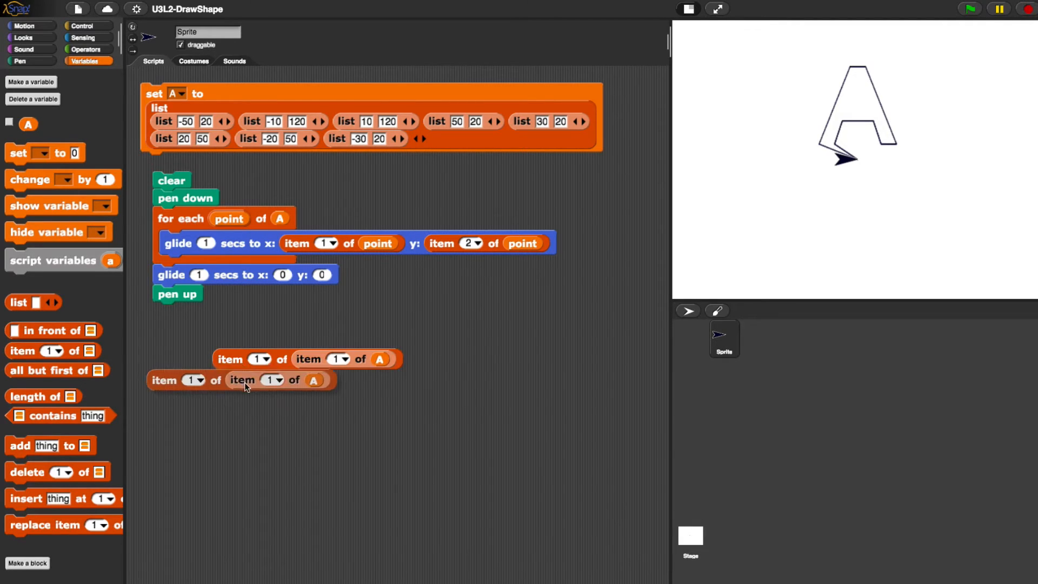
pyautogui.click(527, 373)
pyautogui.moveTo(527, 382); pyautogui.dragTo(511, 359)
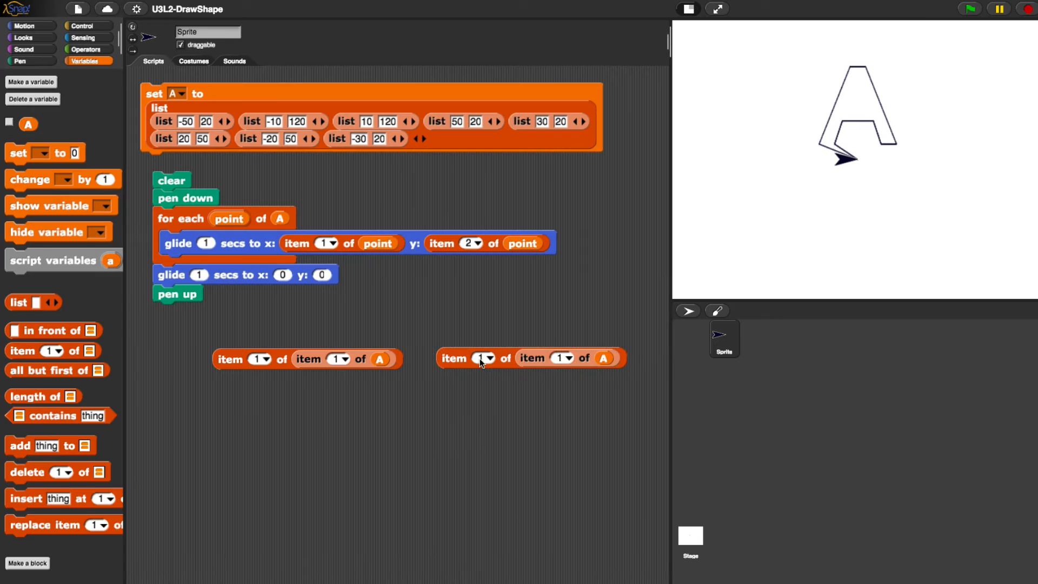
pyautogui.write('2')
pyautogui.click(454, 357)
pyautogui.moveTo(234, 358); pyautogui.dragTo(284, 276)
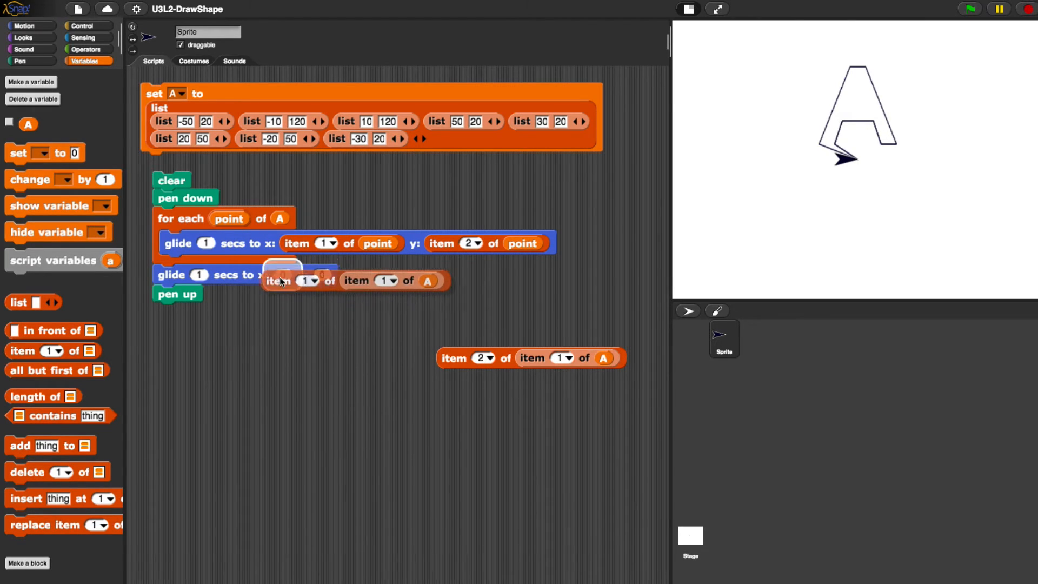
pyautogui.moveTo(445, 356); pyautogui.dragTo(486, 280)
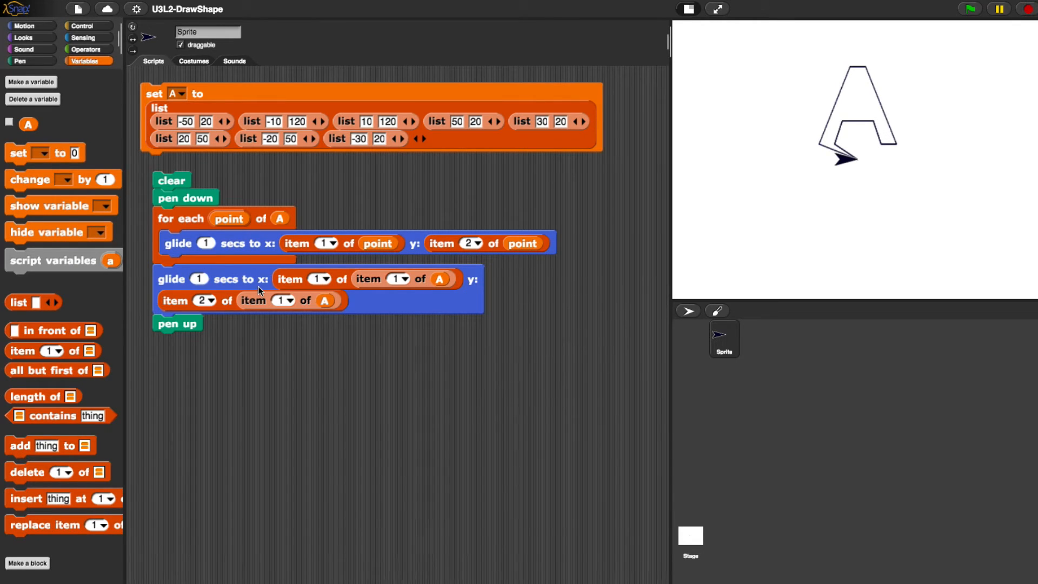
# Run the revised script so the sprite redraws the letter A
pyautogui.click(175, 182)
# Duplicate the return glide and insert it between clear and pen down, discarding the copied pen up
pyautogui.moveTo(186, 215); pyautogui.dragTo(189, 256)
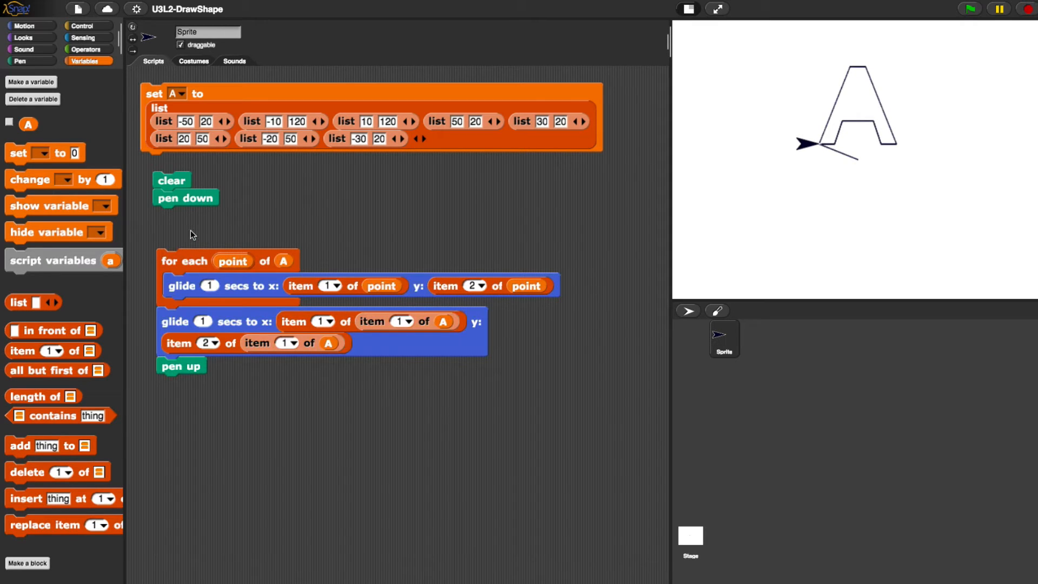
pyautogui.moveTo(186, 198); pyautogui.dragTo(192, 235)
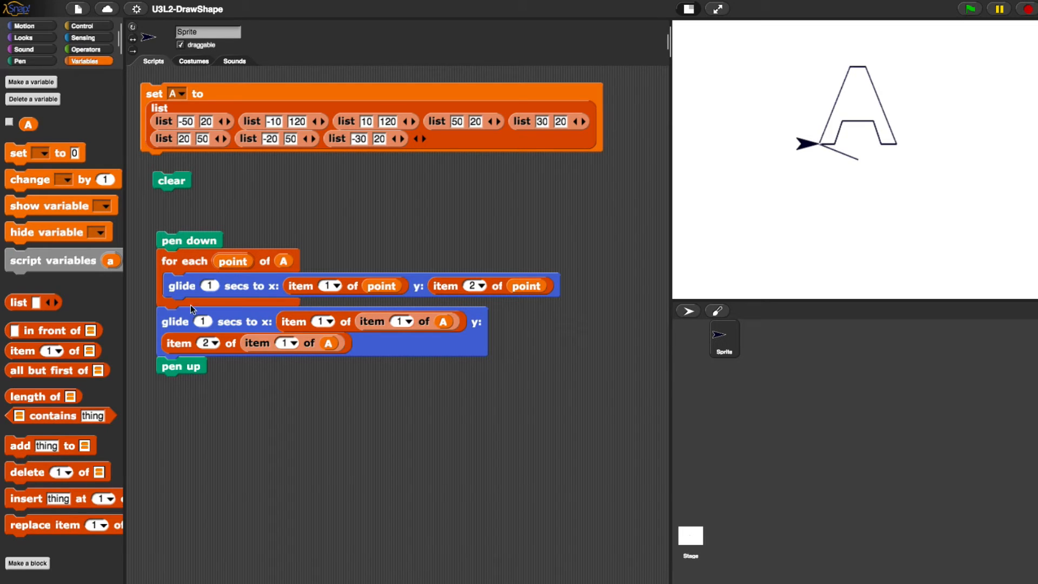
pyautogui.rightClick(183, 321)
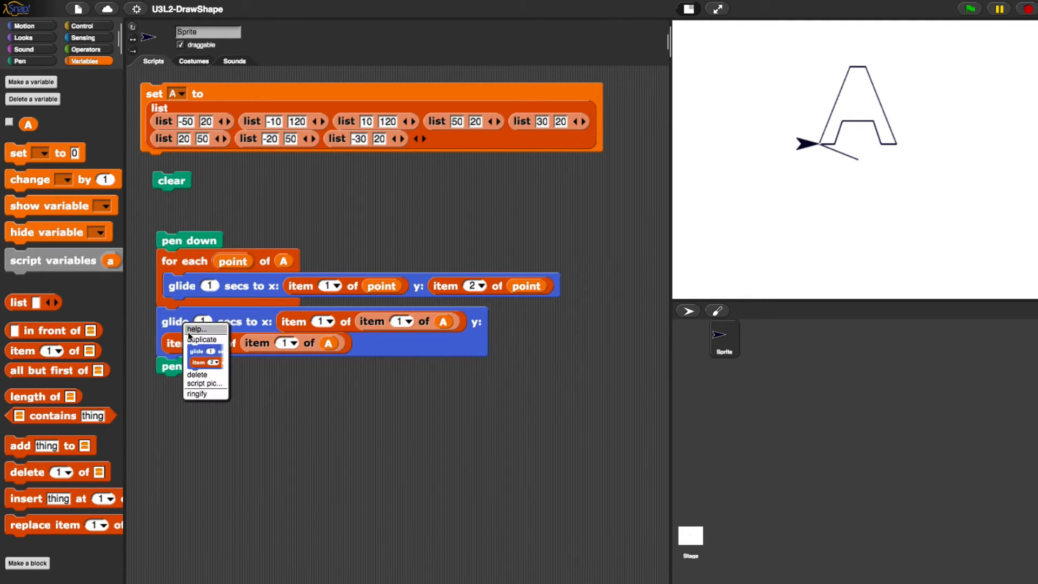
pyautogui.click(203, 339)
pyautogui.click(394, 461)
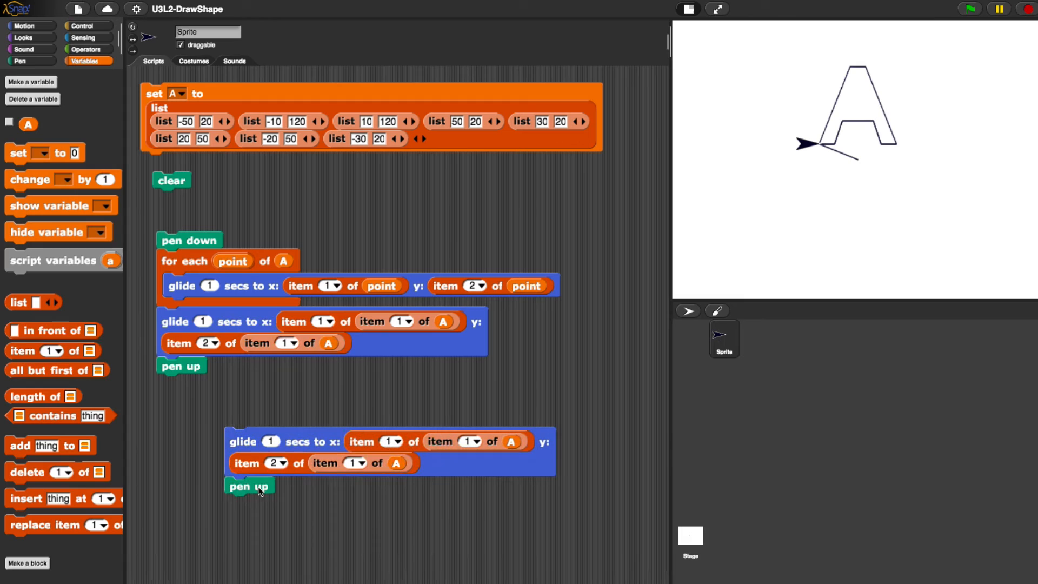
pyautogui.moveTo(250, 487); pyautogui.dragTo(73, 466)
pyautogui.moveTo(247, 442); pyautogui.dragTo(173, 210)
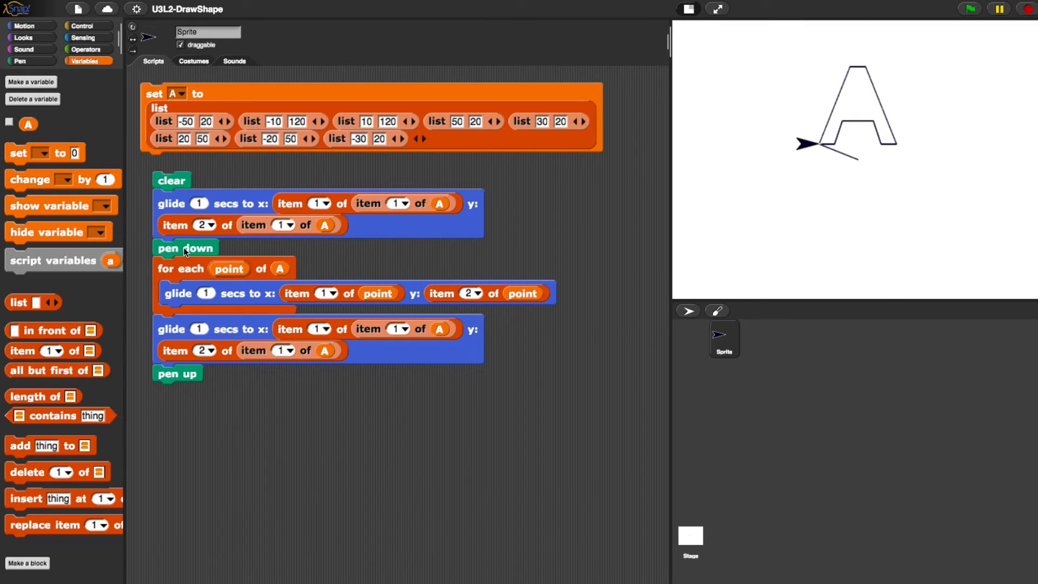
# Add pen up right after clear and rerun so the A draws with no stray line
pyautogui.click(25, 61)
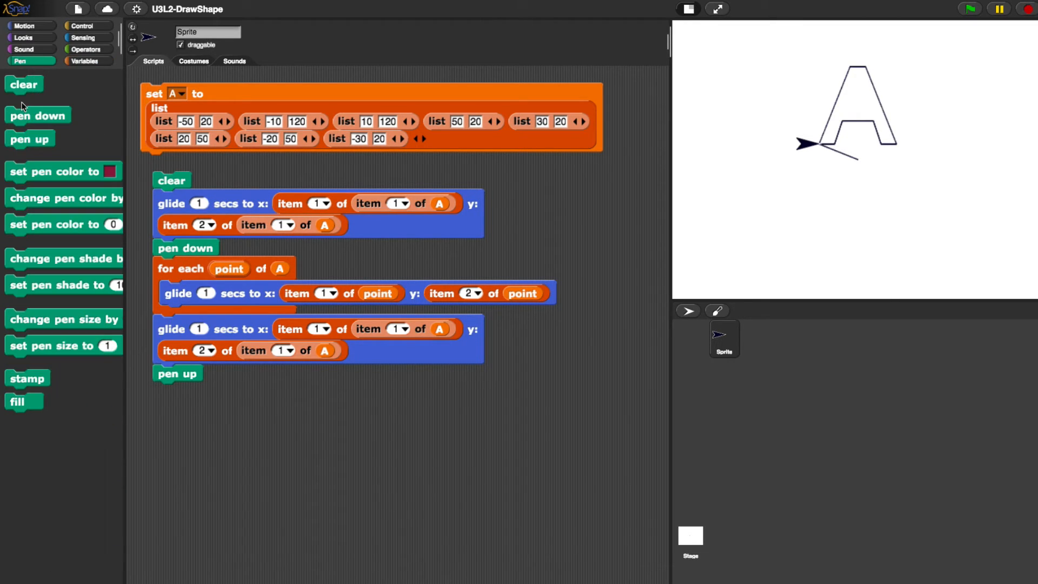
pyautogui.moveTo(30, 140); pyautogui.dragTo(194, 196)
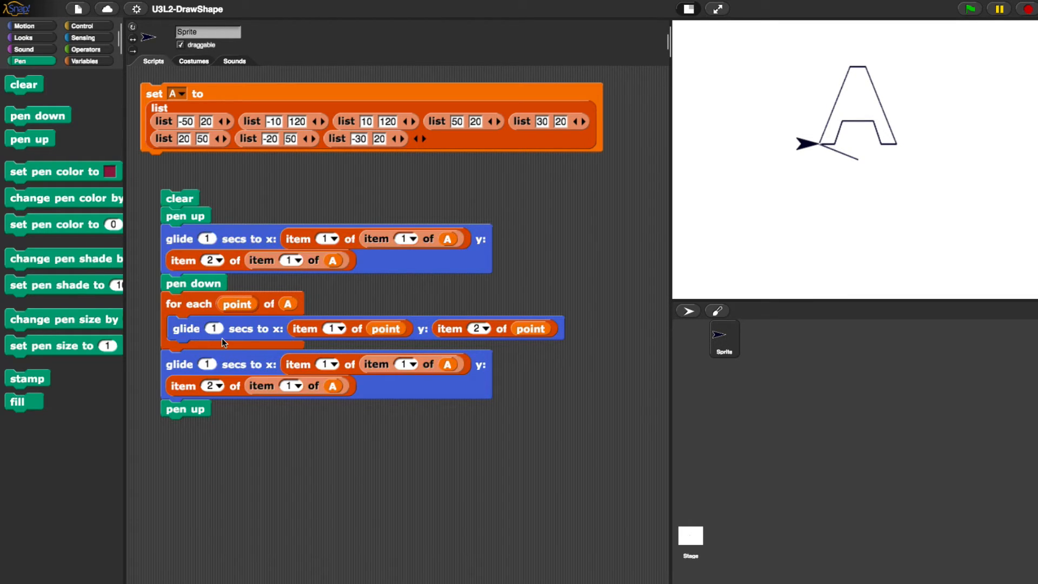
pyautogui.click(192, 194)
# Bring in a go to x: y: block holding A's first-point x and y reporters
pyautogui.click(27, 25)
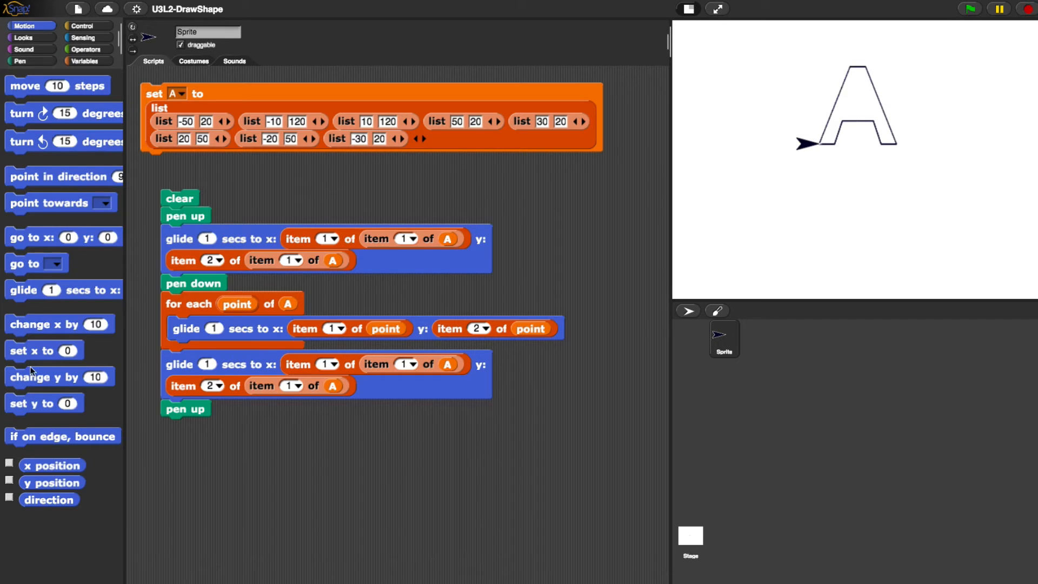
pyautogui.moveTo(25, 238); pyautogui.dragTo(252, 449)
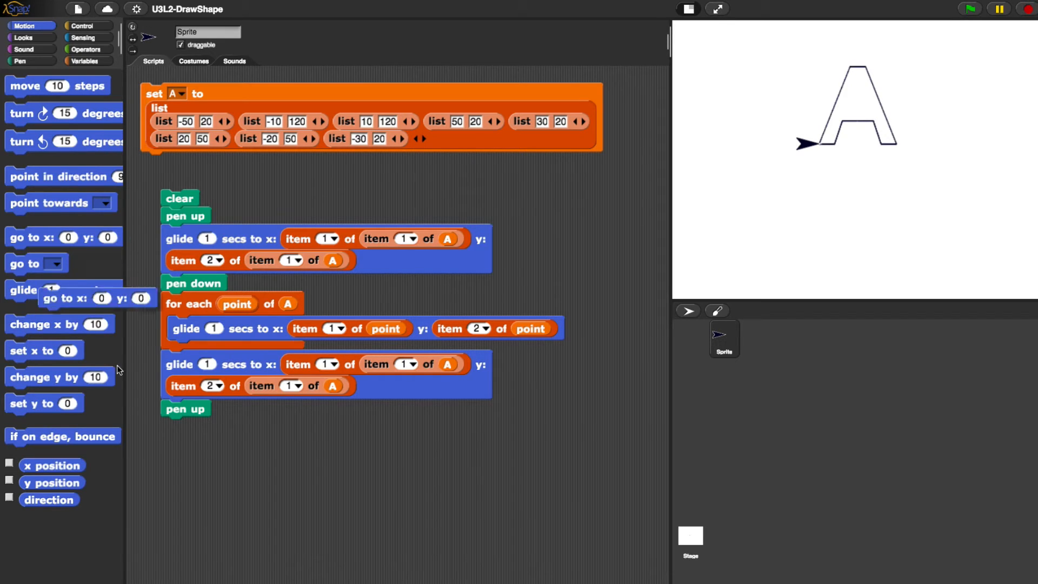
pyautogui.moveTo(295, 238); pyautogui.dragTo(299, 446)
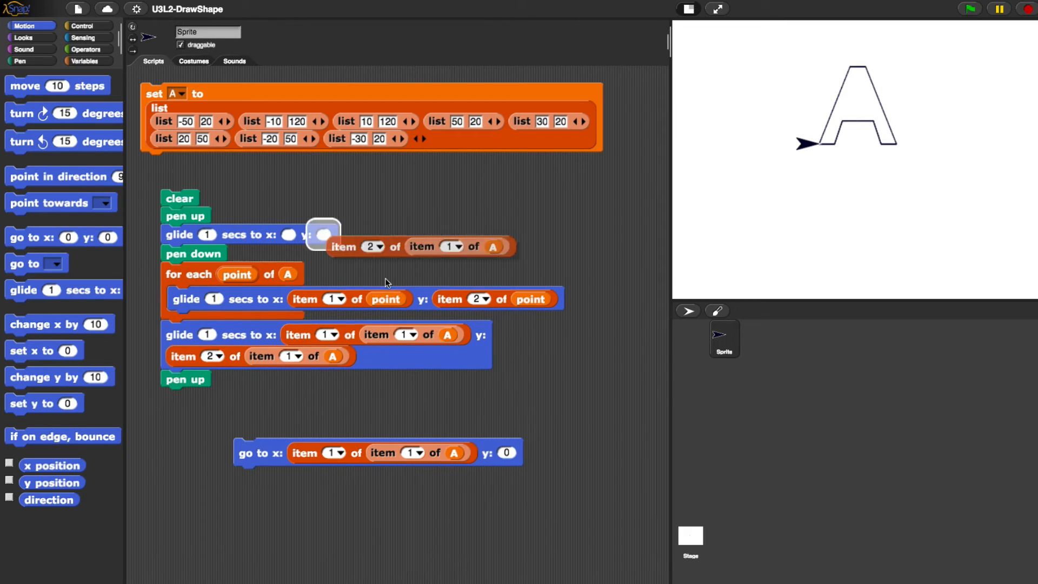
pyautogui.moveTo(333, 243); pyautogui.dragTo(509, 451)
# Replace the starting glide with the go to block, rejoin the stack and rerun the drawing
pyautogui.moveTo(182, 255); pyautogui.dragTo(186, 289)
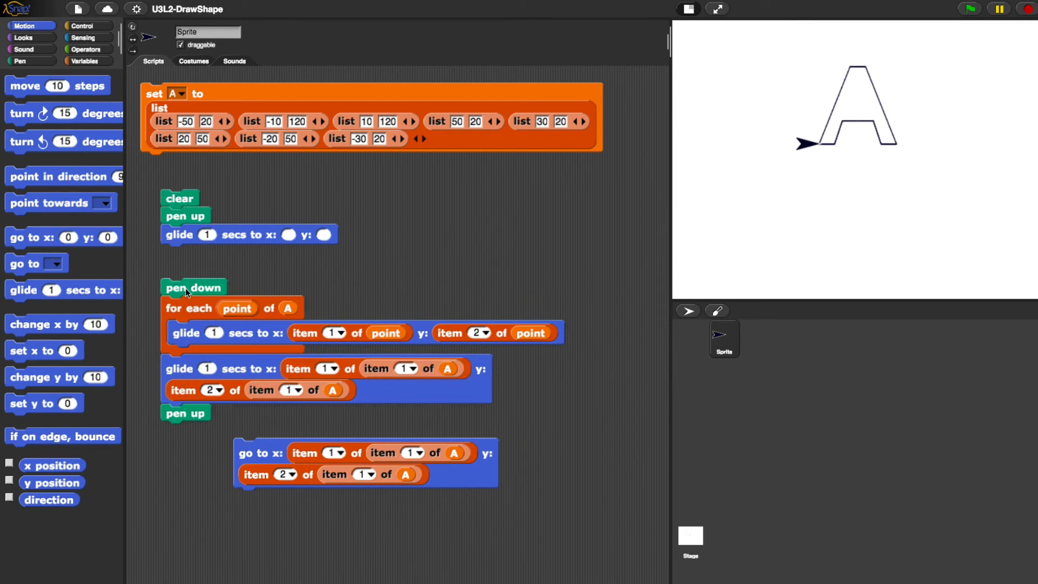
pyautogui.moveTo(182, 236); pyautogui.dragTo(114, 320)
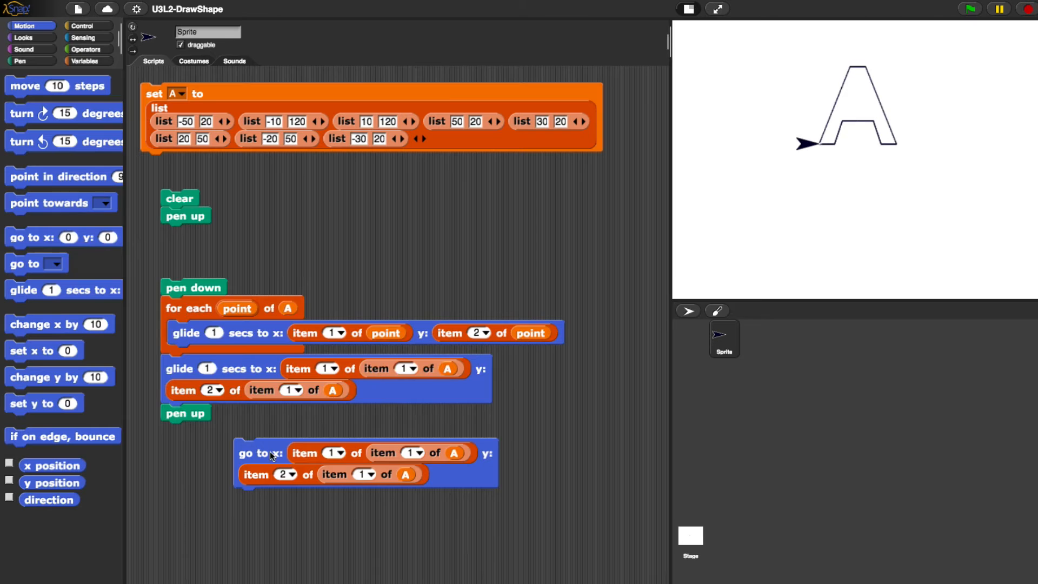
pyautogui.moveTo(260, 453); pyautogui.dragTo(209, 244)
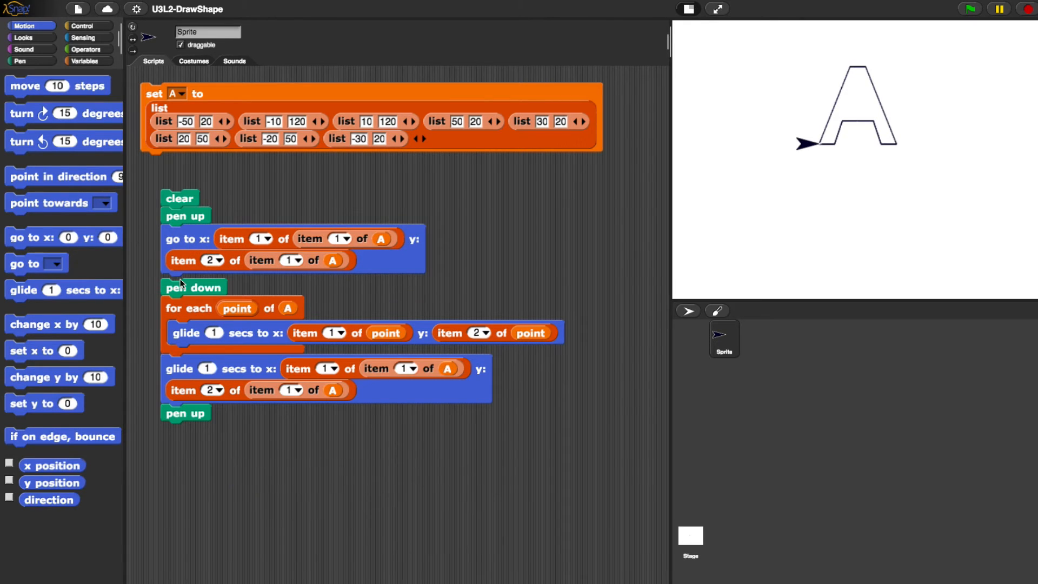
pyautogui.moveTo(180, 287); pyautogui.dragTo(182, 281)
pyautogui.click(176, 198)
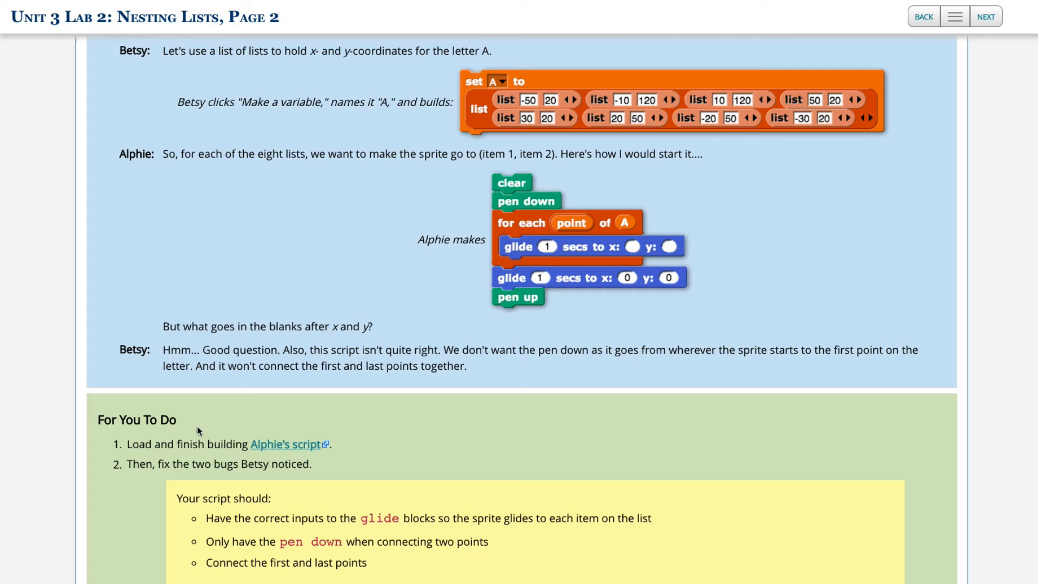
pyautogui.scroll(-1, 187, 454)
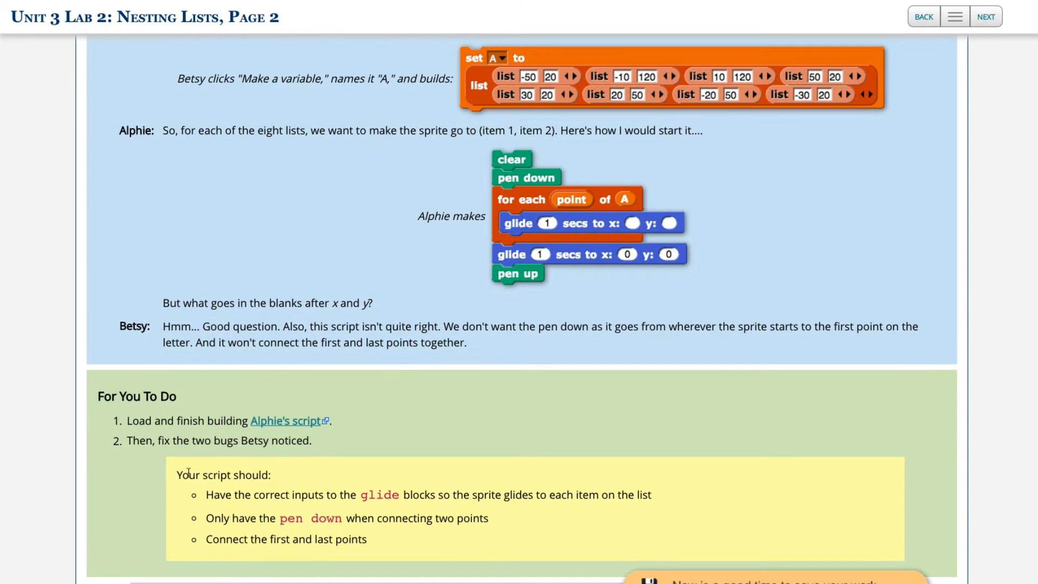
# Highlight the 'Your script should' requirements on glide inputs, pen down and connecting first and last points
pyautogui.moveTo(233, 497); pyautogui.dragTo(476, 494)
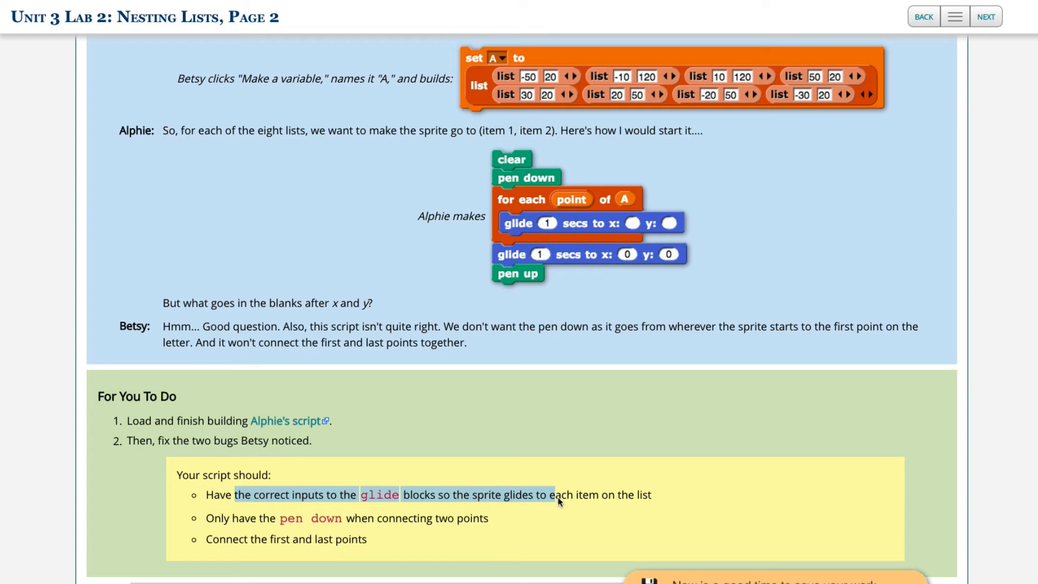
pyautogui.moveTo(558, 500); pyautogui.dragTo(622, 497)
pyautogui.moveTo(490, 519)
pyautogui.mouseDown()
pyautogui.moveTo(249, 521)
pyautogui.moveTo(354, 523)
pyautogui.mouseUp()
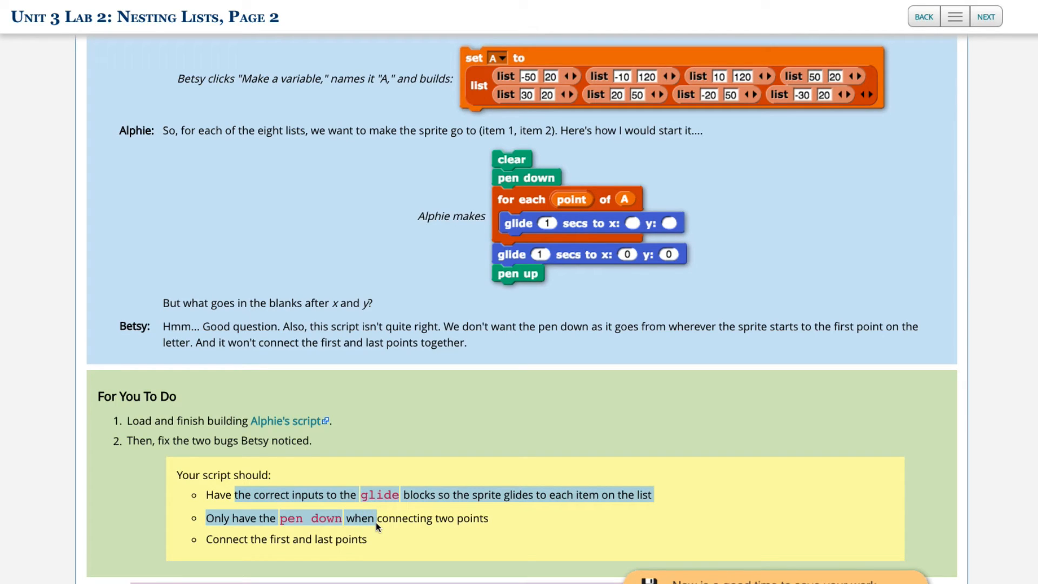
pyautogui.click(285, 545)
pyautogui.moveTo(221, 541); pyautogui.dragTo(344, 541)
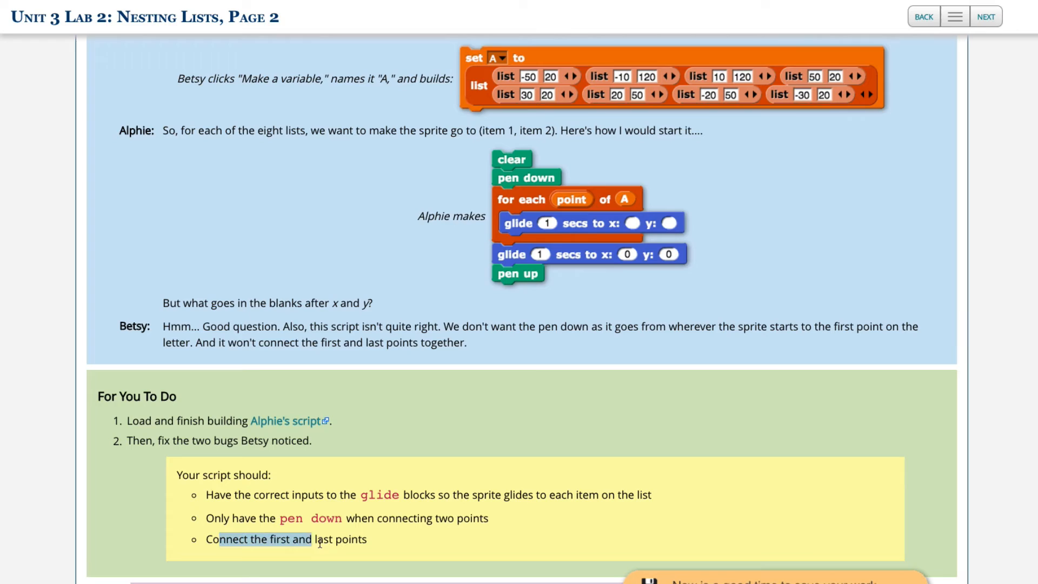
pyautogui.click(350, 537)
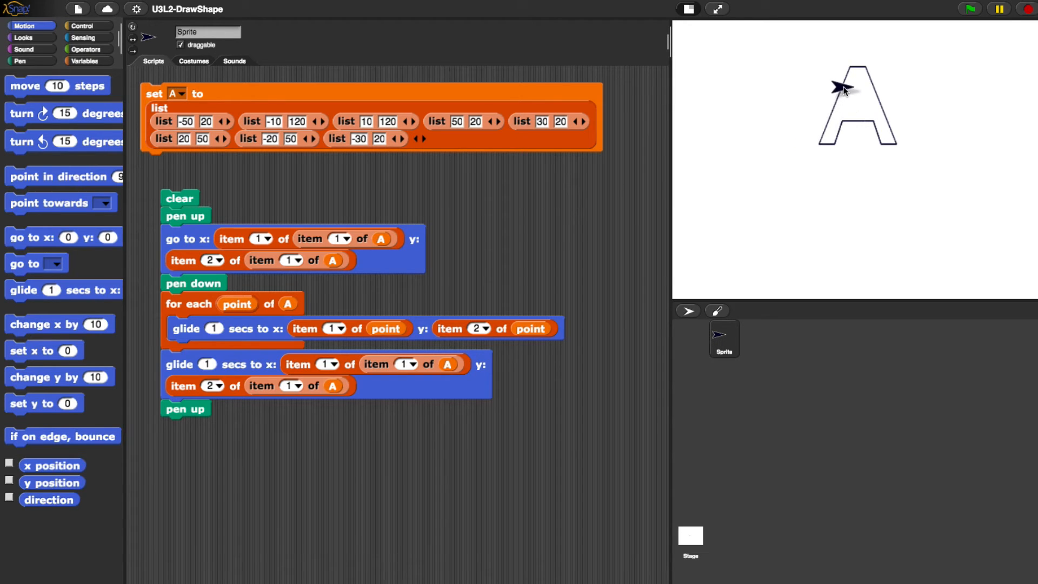
# Duplicate the (-30, 20) point list three times, dropping the copies below the script
pyautogui.moveTo(844, 90)
pyautogui.mouseDown()
pyautogui.moveTo(839, 109)
pyautogui.moveTo(852, 87)
pyautogui.moveTo(839, 112)
pyautogui.mouseUp()
pyautogui.rightClick(340, 137)
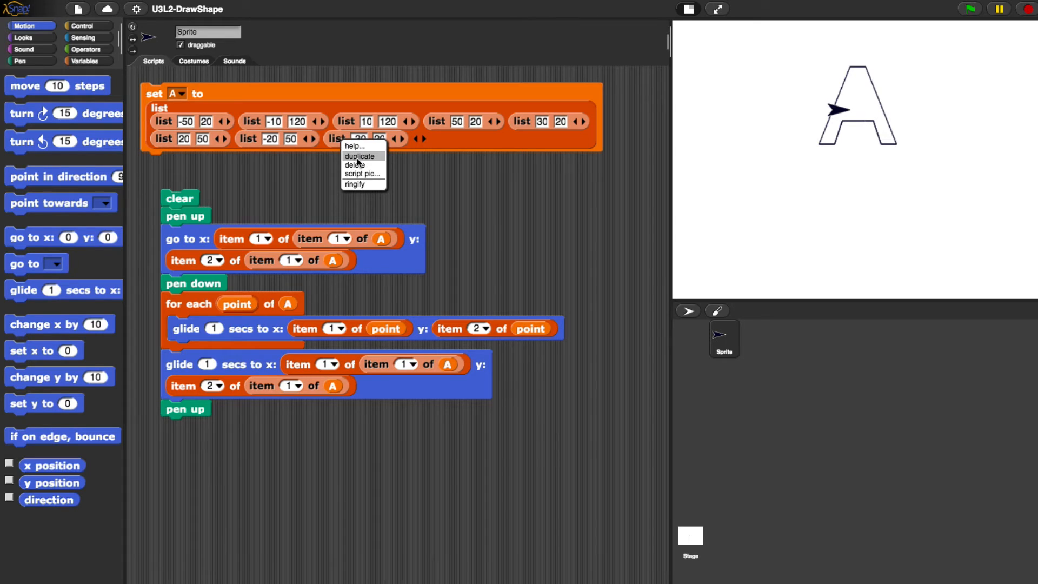
pyautogui.click(356, 156)
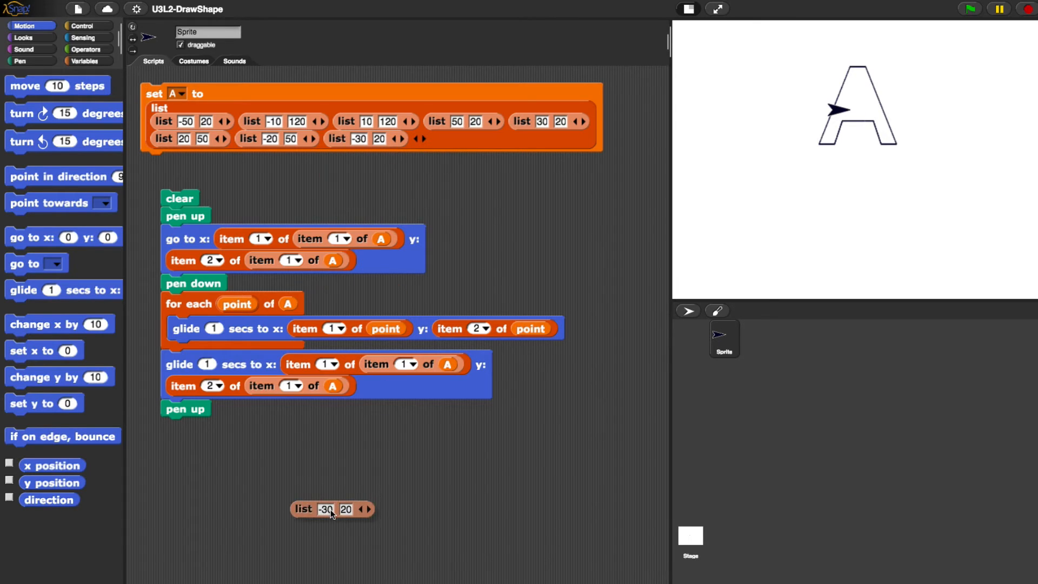
pyautogui.click(306, 506)
pyautogui.rightClick(299, 505)
pyautogui.click(318, 523)
pyautogui.click(322, 542)
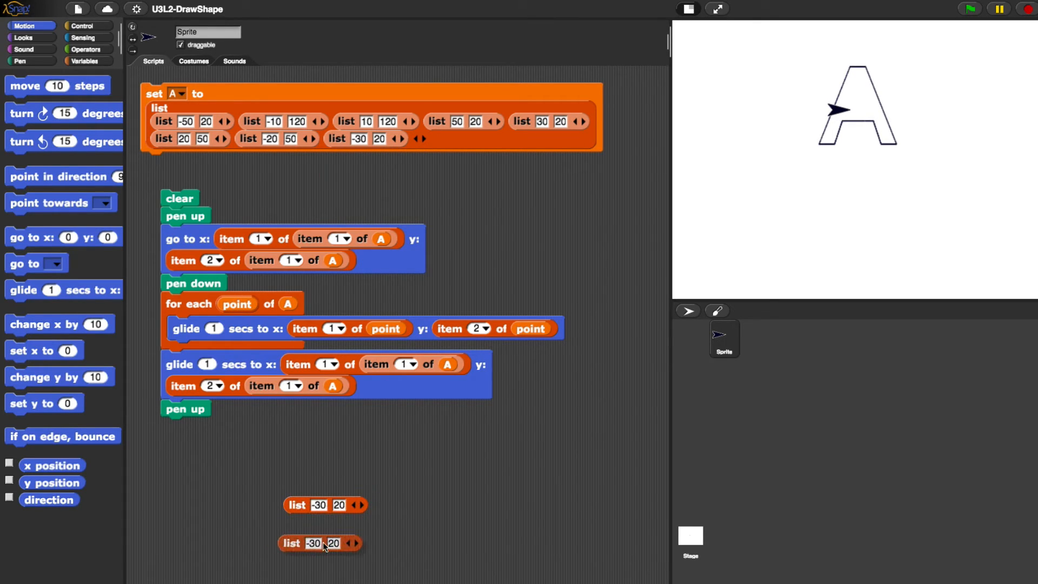
pyautogui.rightClick(314, 539)
pyautogui.click(317, 558)
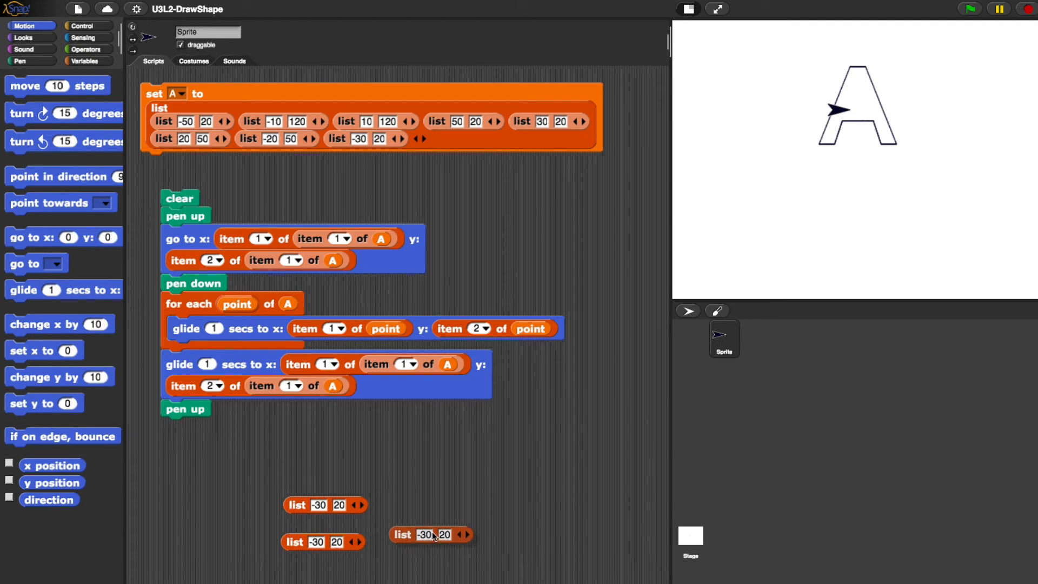
pyautogui.click(435, 516)
# Arrange the three loose point lists side by side and nudge the sprite on the stage
pyautogui.moveTo(323, 542)
pyautogui.mouseDown()
pyautogui.moveTo(442, 477)
pyautogui.moveTo(428, 445)
pyautogui.mouseUp()
pyautogui.moveTo(417, 518); pyautogui.dragTo(475, 506)
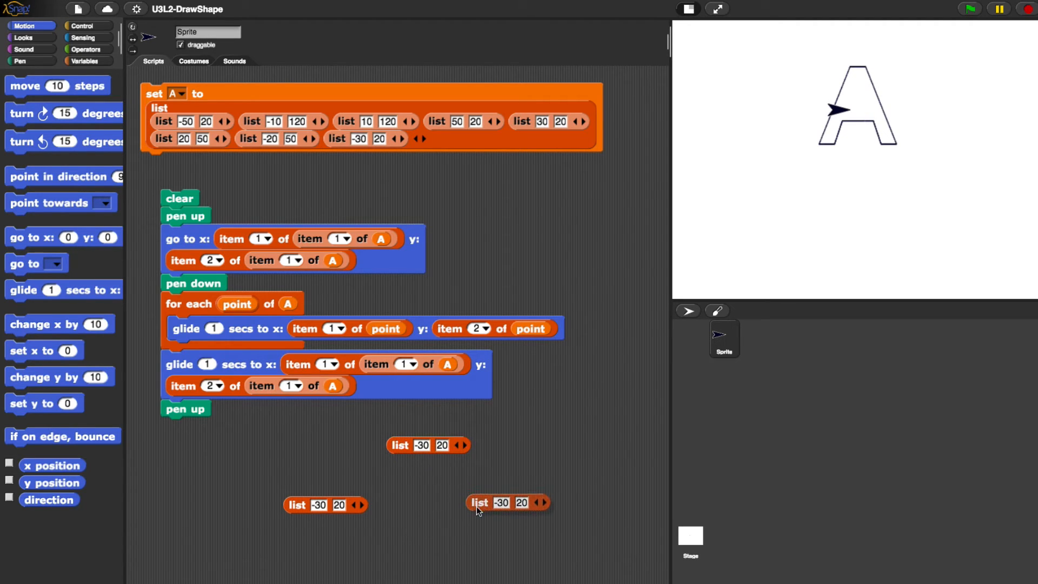
pyautogui.moveTo(298, 505); pyautogui.dragTo(318, 507)
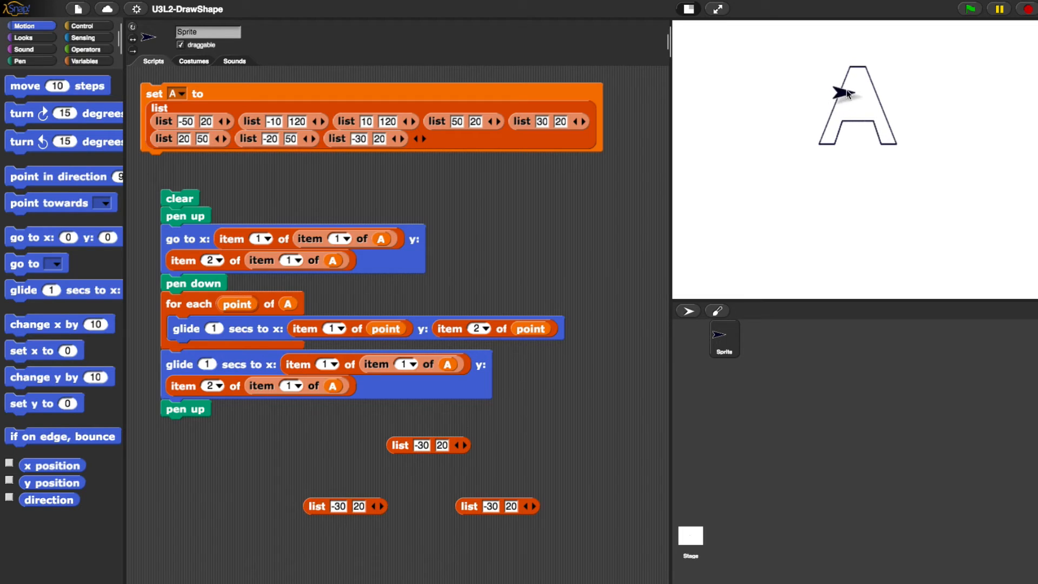
pyautogui.moveTo(848, 93); pyautogui.dragTo(842, 110)
# Show the live mouse x and mouse y readouts and move the sprite onto the A to read positions
pyautogui.click(83, 37)
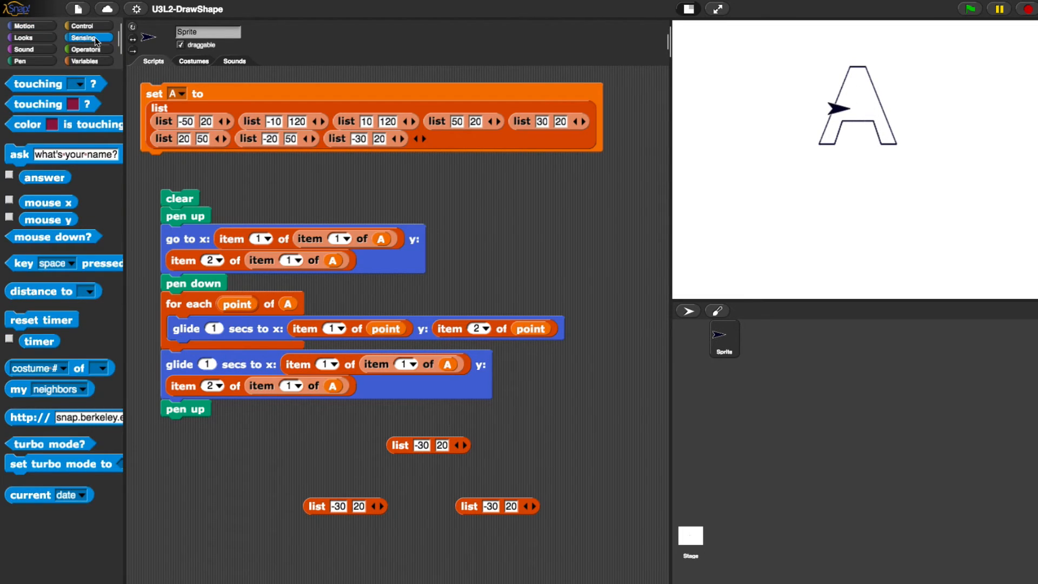
pyautogui.click(10, 204)
pyautogui.click(9, 219)
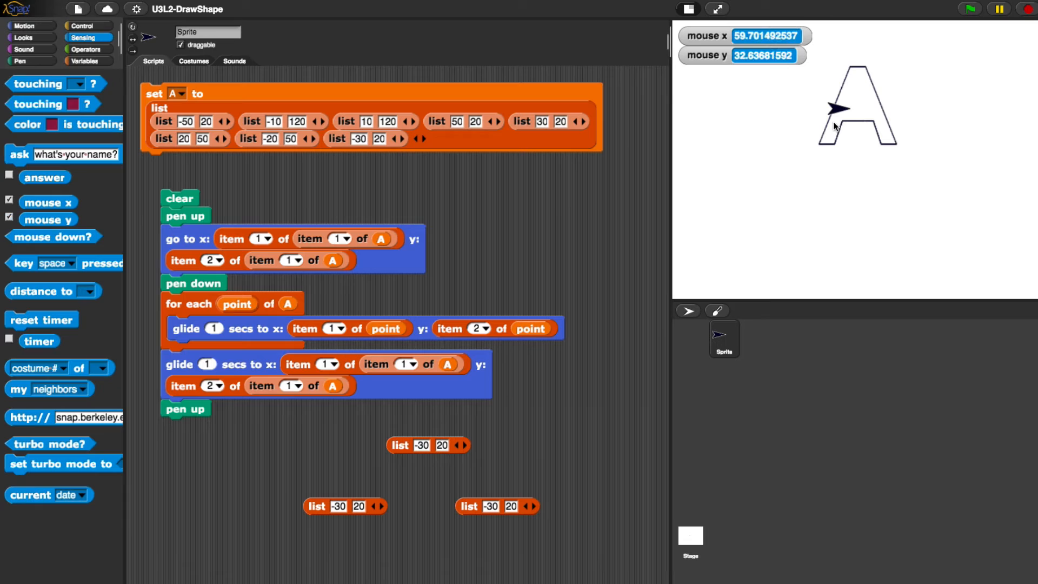
pyautogui.moveTo(838, 109)
pyautogui.mouseDown()
pyautogui.moveTo(851, 95)
pyautogui.moveTo(780, 118)
pyautogui.mouseUp()
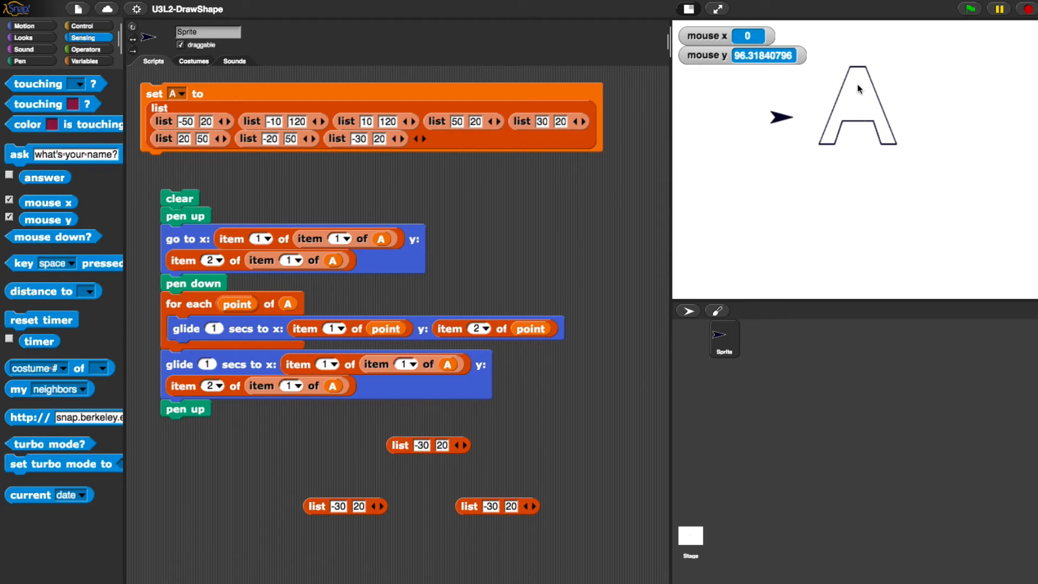
# Edit the top copy to (0, 96) and the left copy to (-16, 67)
pyautogui.click(421, 445)
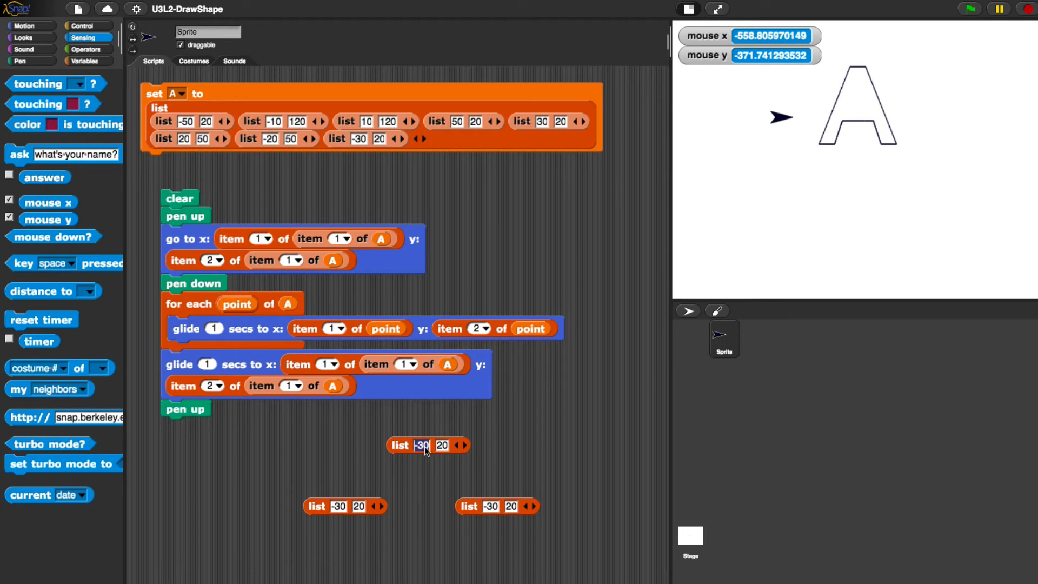
pyautogui.write('0')
pyautogui.press('Tab')
pyautogui.write('9')
pyautogui.write('6')
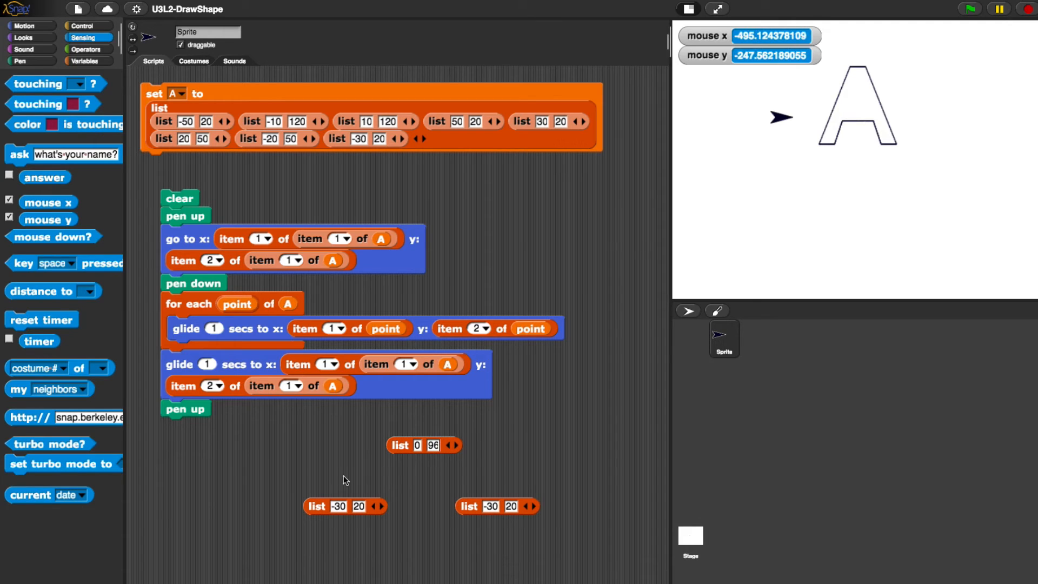
pyautogui.click(338, 506)
pyautogui.write('-17')
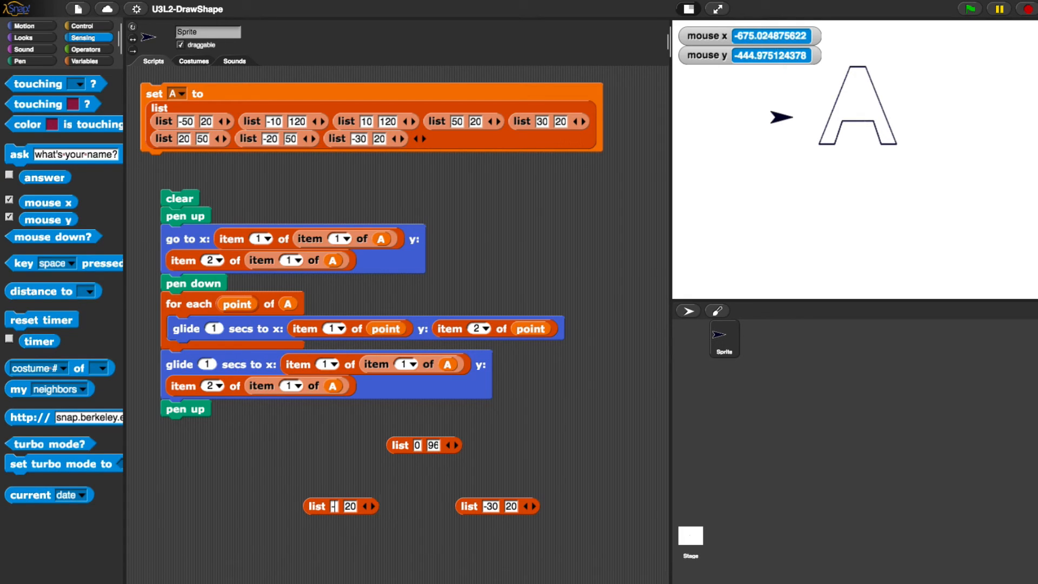
pyautogui.press('Tab')
pyautogui.write('67')
pyautogui.press('Return')
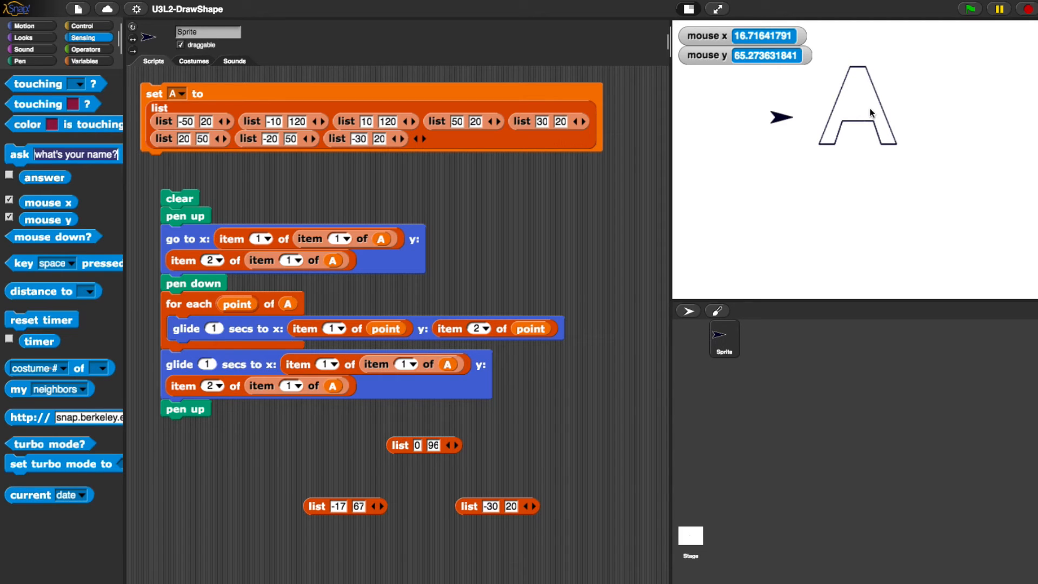
pyautogui.click(339, 506)
pyautogui.press('BackSpace')
pyautogui.write('6')
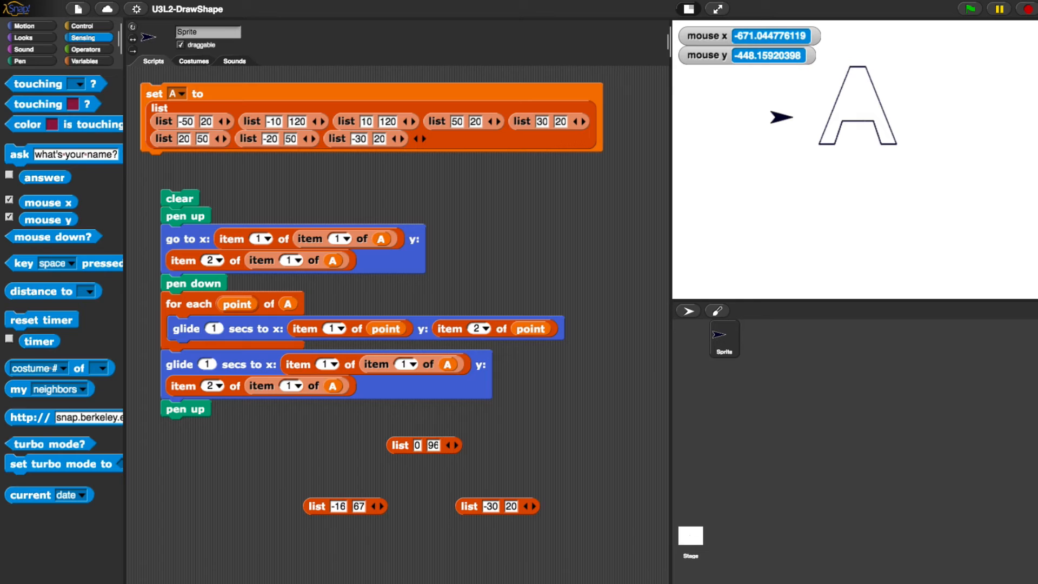
# Edit the right copy to (16, 67), then hide the mouse x and y readouts
pyautogui.click(492, 507)
pyautogui.write('16')
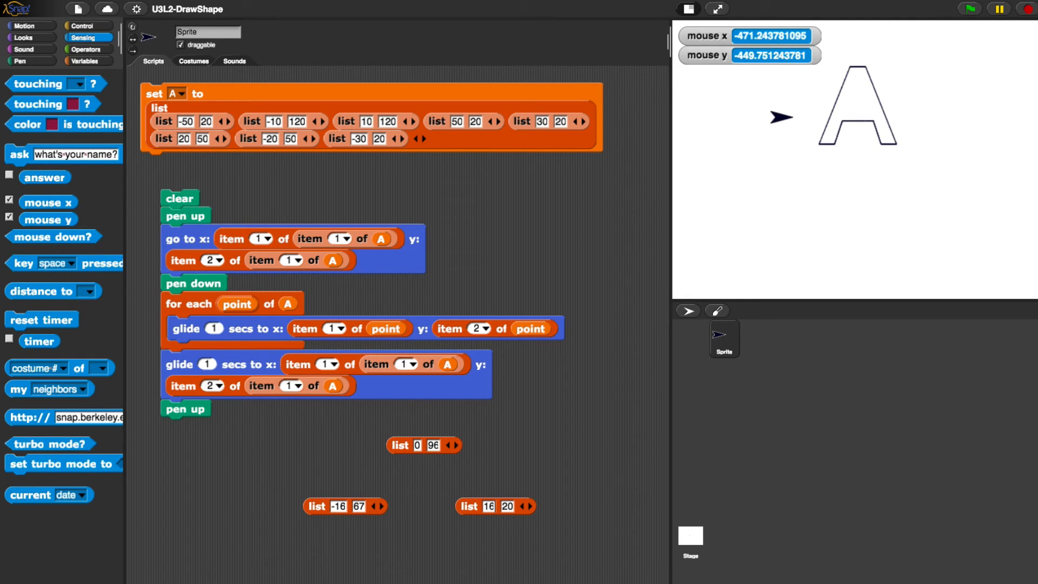
pyautogui.click(509, 507)
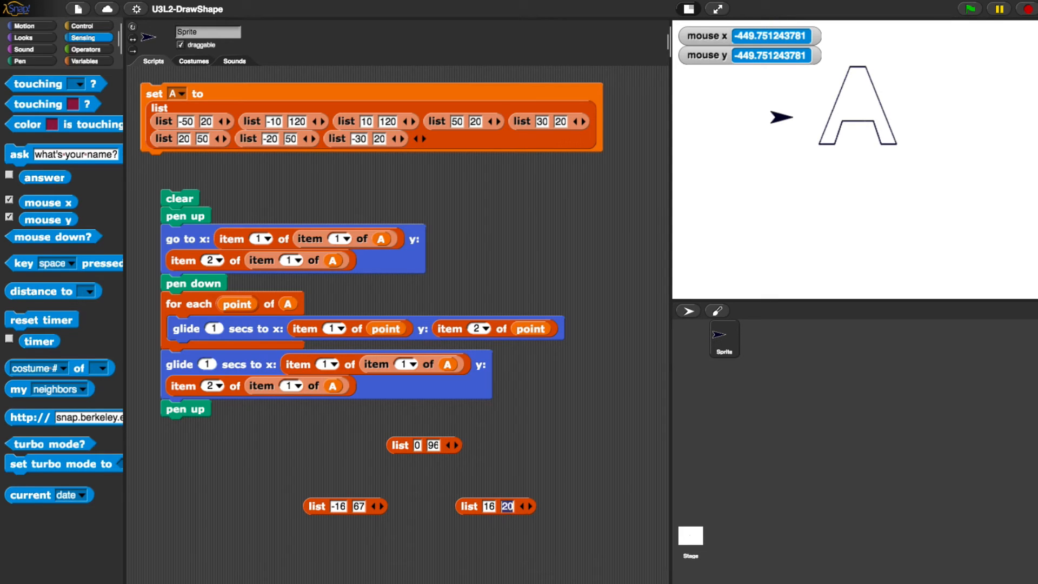
pyautogui.write('67')
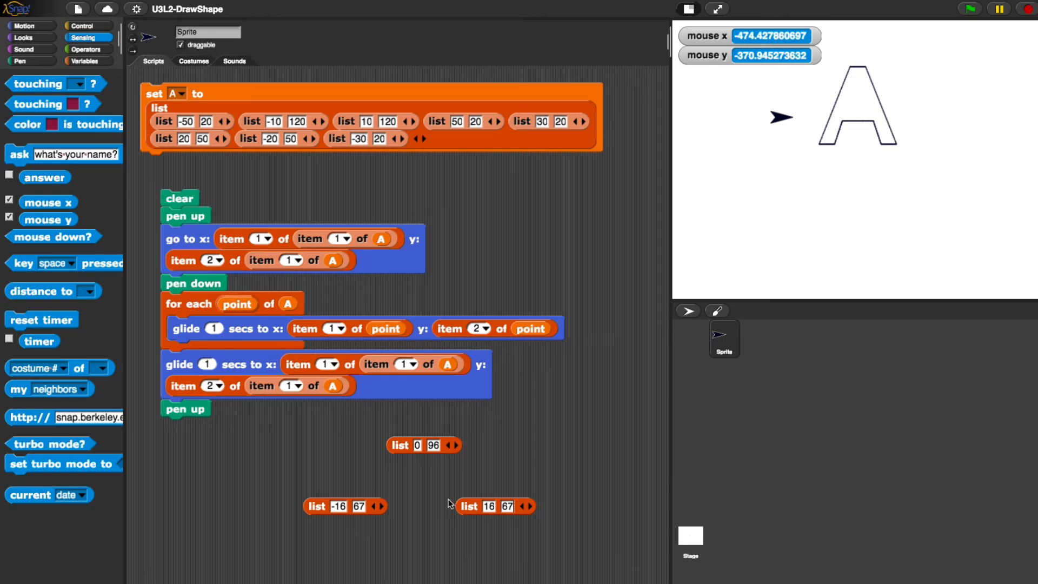
pyautogui.click(464, 507)
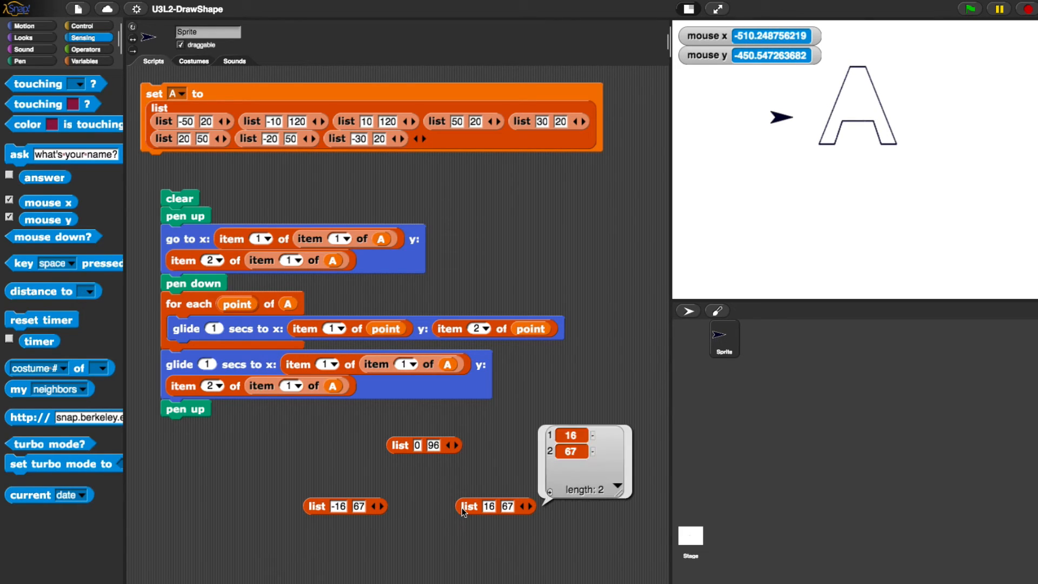
pyautogui.click(419, 541)
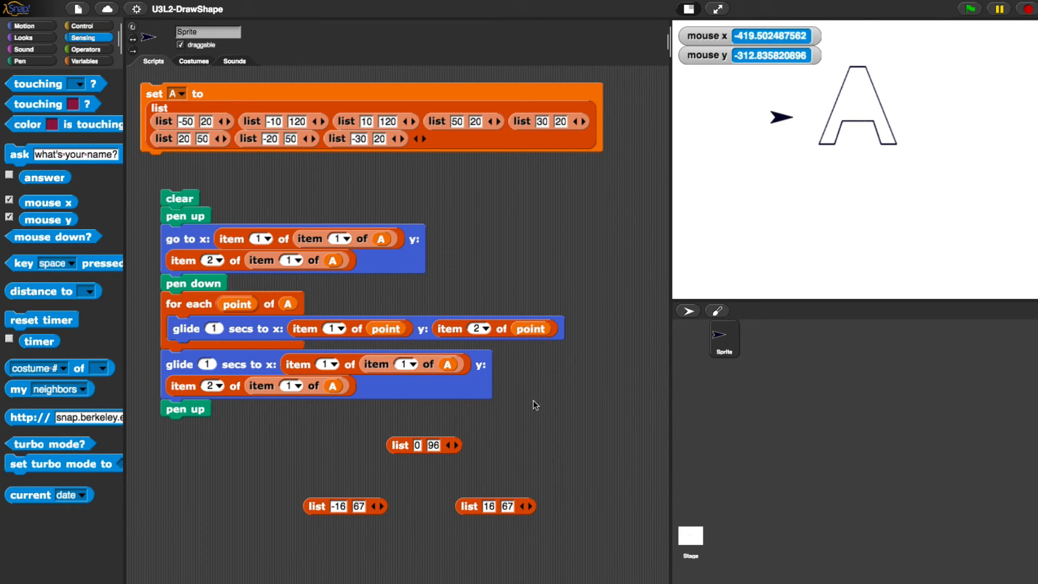
pyautogui.click(9, 202)
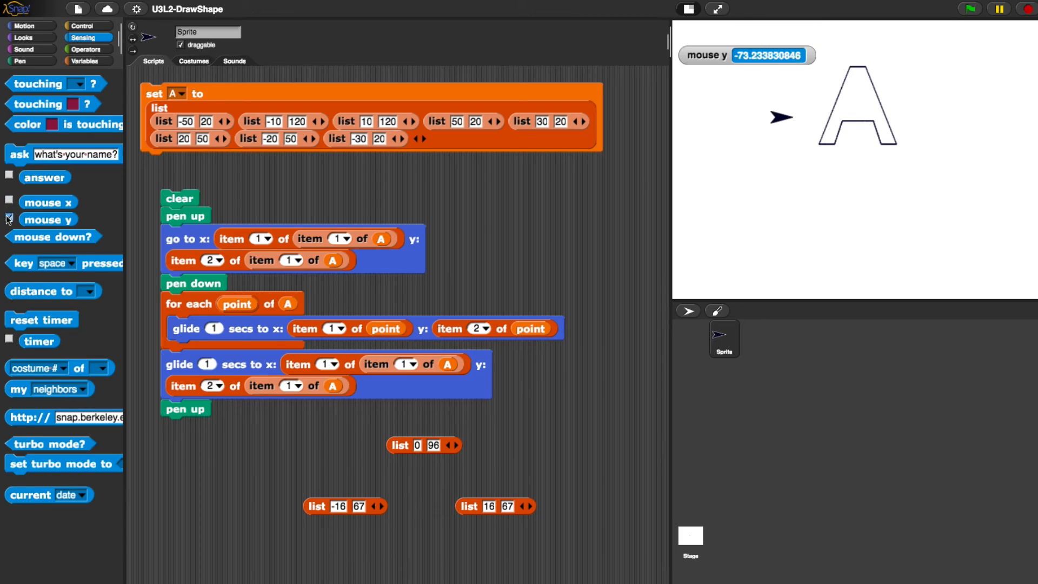
pyautogui.click(9, 219)
# Create variable B and add a set block assigning to B
pyautogui.moveTo(780, 118); pyautogui.dragTo(728, 103)
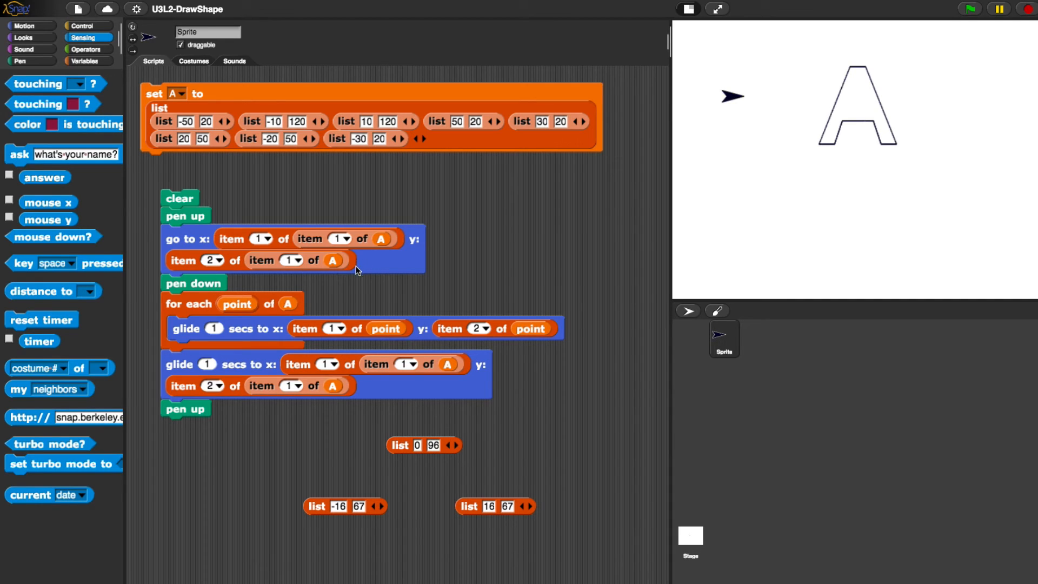
pyautogui.click(93, 62)
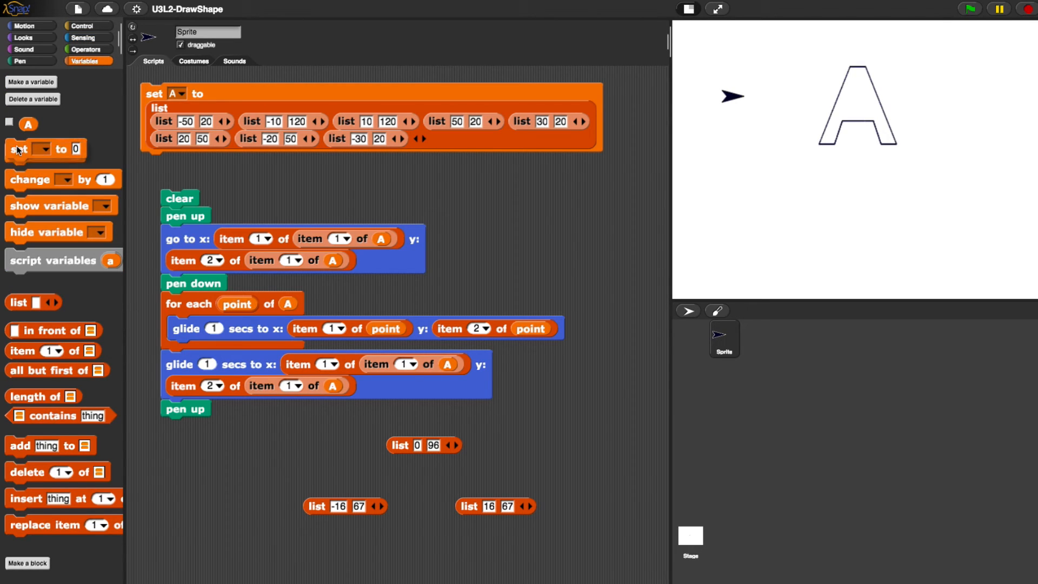
pyautogui.click(31, 81)
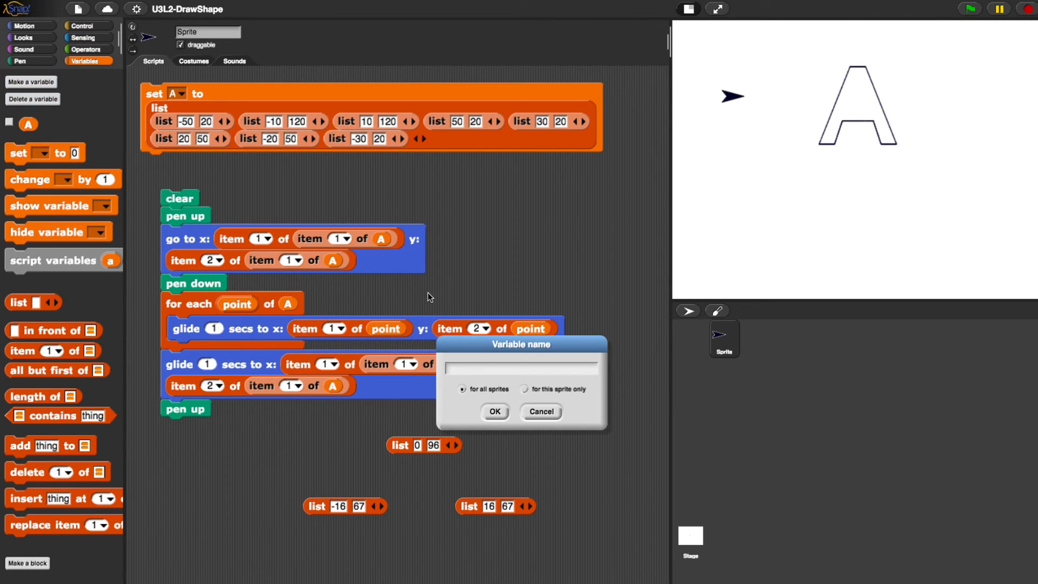
pyautogui.write('B')
pyautogui.click(494, 411)
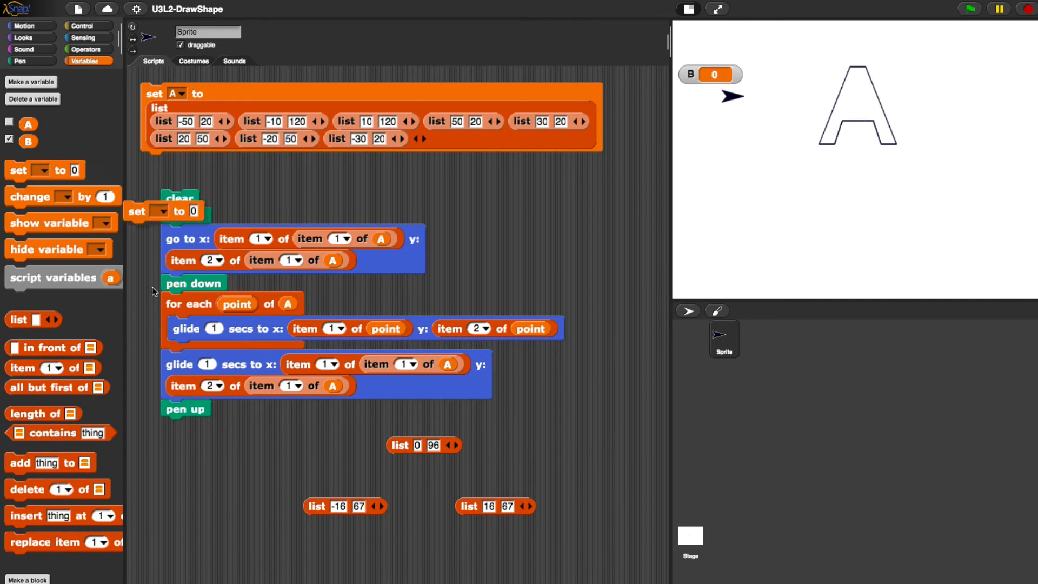
pyautogui.moveTo(26, 172); pyautogui.dragTo(187, 475)
pyautogui.click(202, 476)
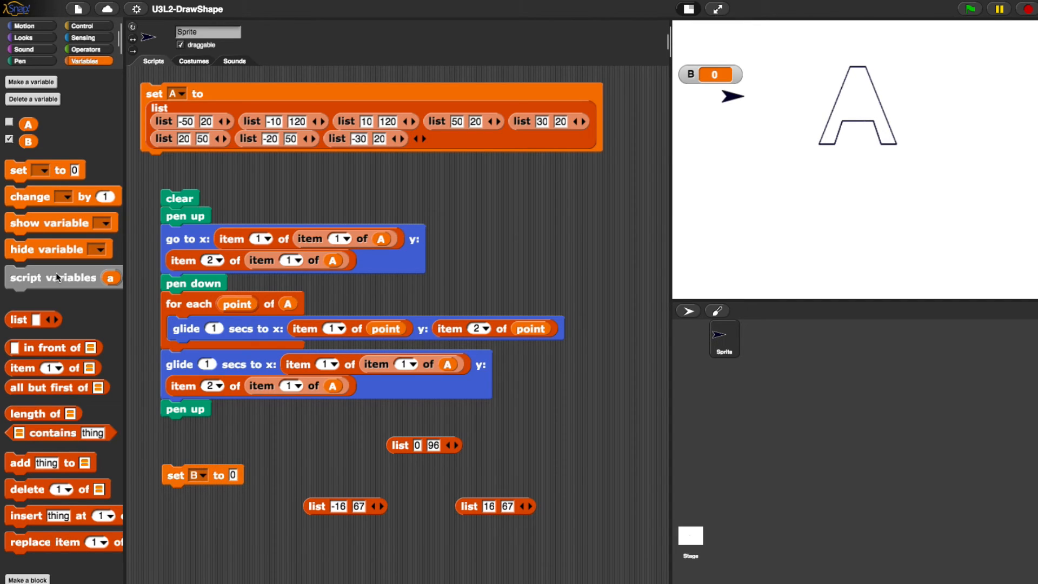
pyautogui.hscroll(1, 56, 276)
# Make B's value a three-slot list holding the points (-16, 67), (0, 96), (16, 67)
pyautogui.moveTo(18, 319); pyautogui.dragTo(236, 476)
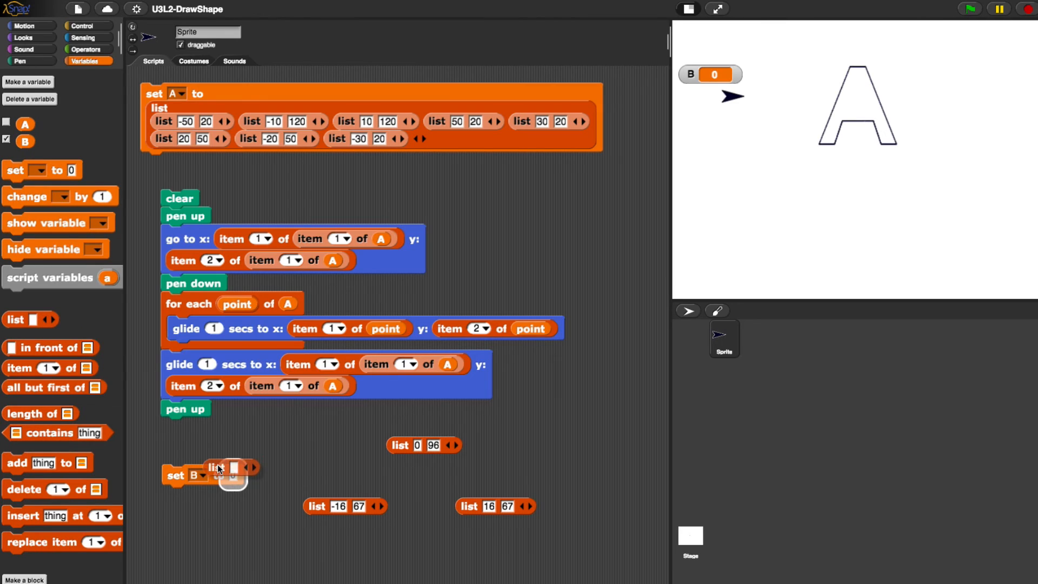
pyautogui.click(278, 479)
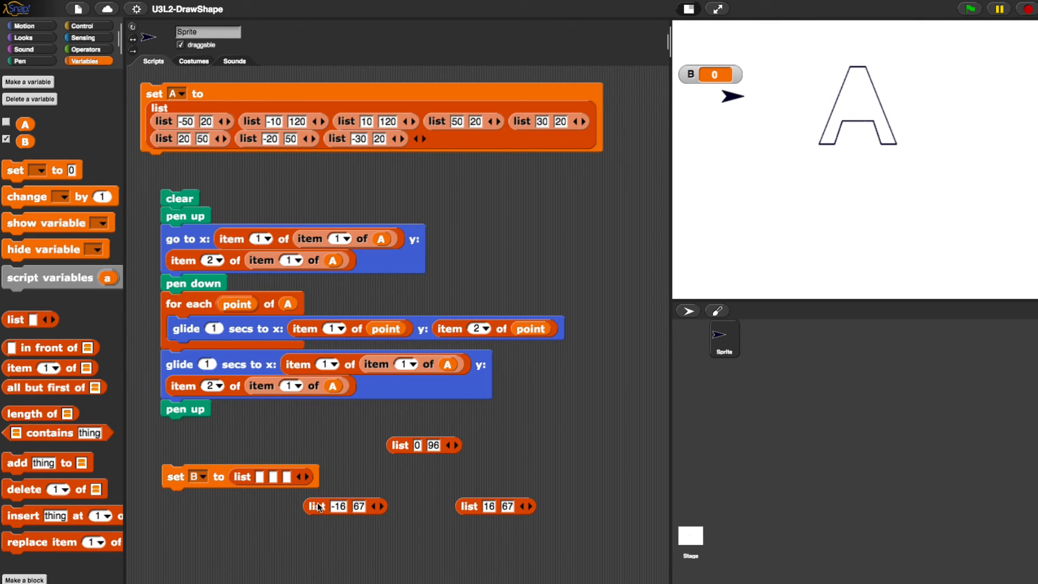
pyautogui.moveTo(319, 506); pyautogui.dragTo(256, 482)
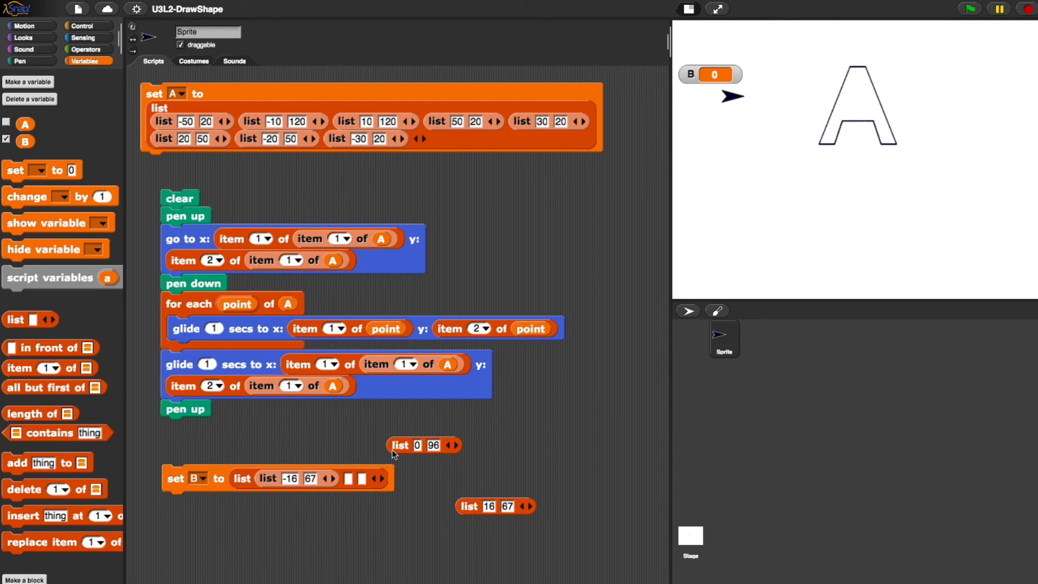
pyautogui.moveTo(400, 445); pyautogui.dragTo(355, 481)
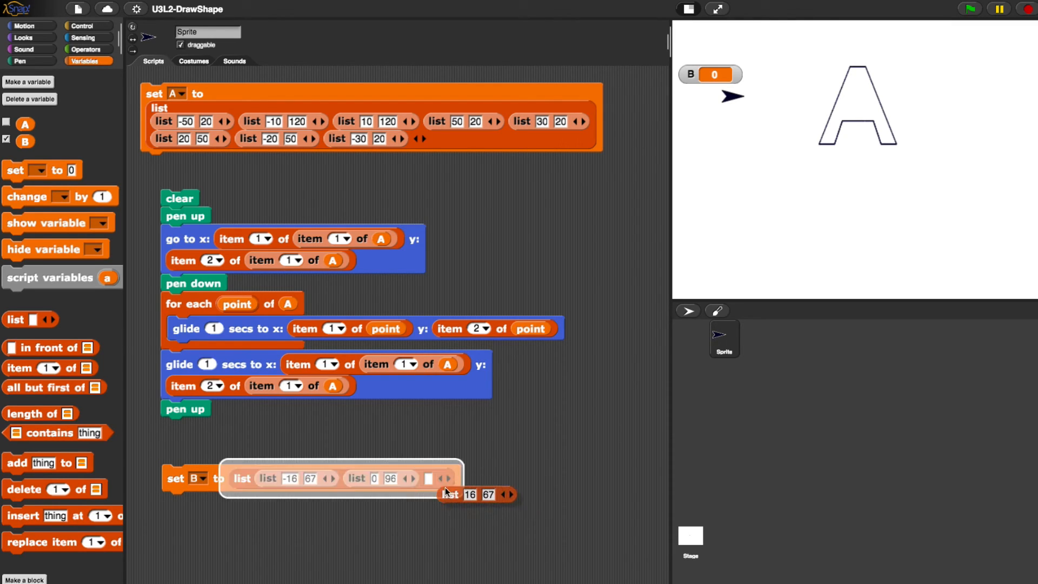
pyautogui.moveTo(468, 507); pyautogui.dragTo(438, 484)
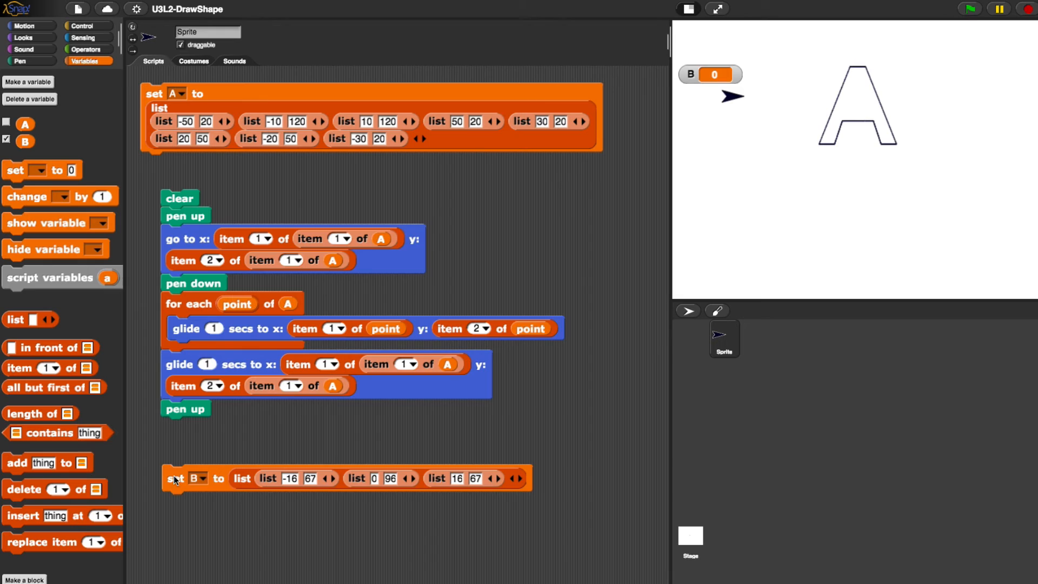
# Move the set B block into the script directly beneath set A
pyautogui.moveTo(180, 479); pyautogui.dragTo(246, 186)
pyautogui.moveTo(180, 199); pyautogui.dragTo(174, 269)
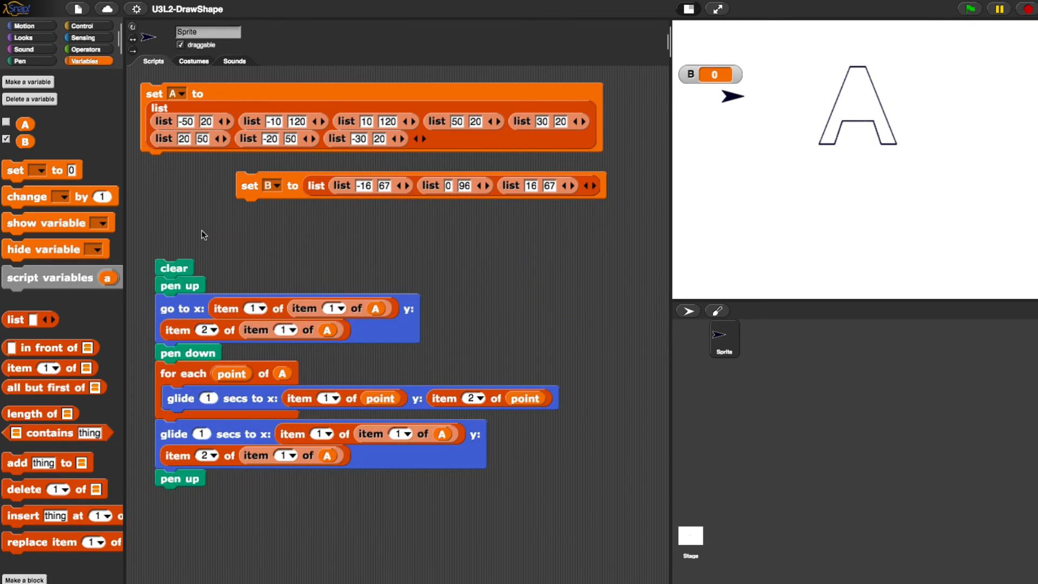
pyautogui.moveTo(246, 186); pyautogui.dragTo(147, 194)
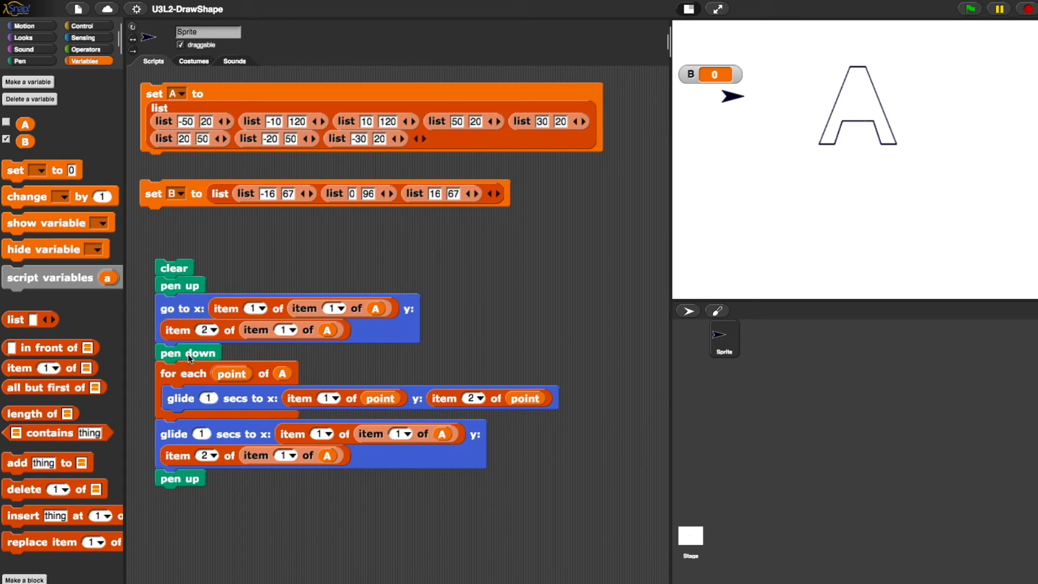
# Duplicate the go-to stack and swap variable A for B in the copy's coordinates
pyautogui.rightClick(181, 308)
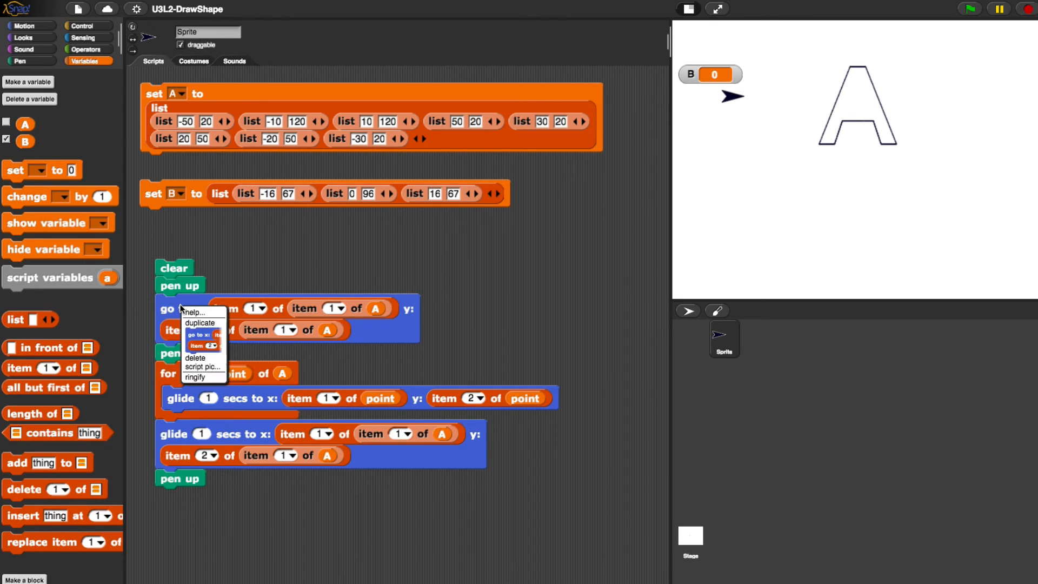
pyautogui.click(201, 322)
pyautogui.click(333, 567)
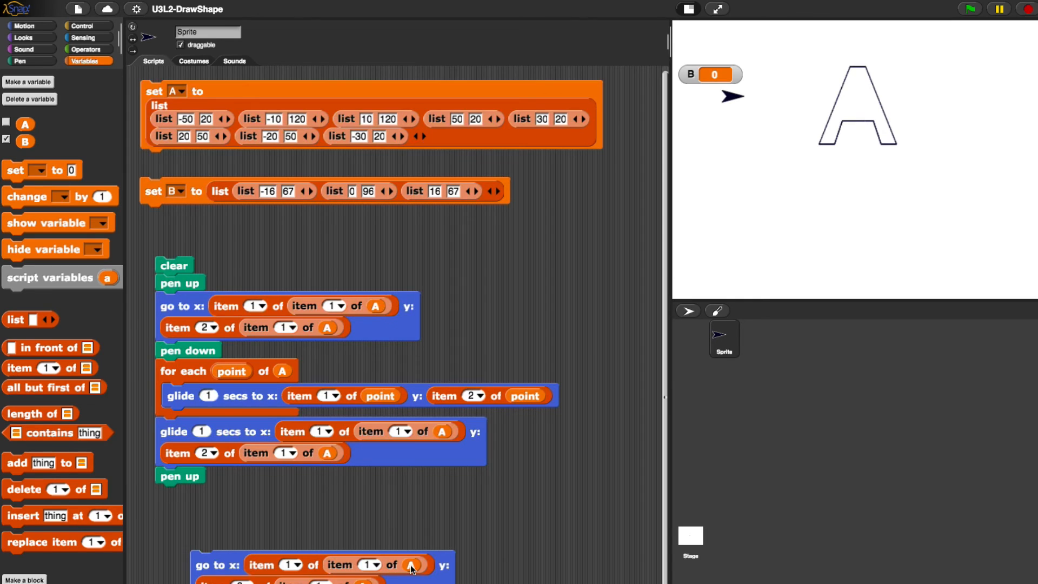
pyautogui.moveTo(411, 565)
pyautogui.mouseDown()
pyautogui.moveTo(378, 527)
pyautogui.moveTo(77, 520)
pyautogui.moveTo(65, 280)
pyautogui.mouseUp()
pyautogui.moveTo(25, 142)
pyautogui.mouseDown()
pyautogui.moveTo(367, 491)
pyautogui.moveTo(406, 566)
pyautogui.mouseUp()
pyautogui.moveTo(25, 142); pyautogui.dragTo(363, 581)
# Attach the go-to B move under pen up, detach the copied loop, and run the script (TypeError)
pyautogui.moveTo(231, 565); pyautogui.dragTo(196, 498)
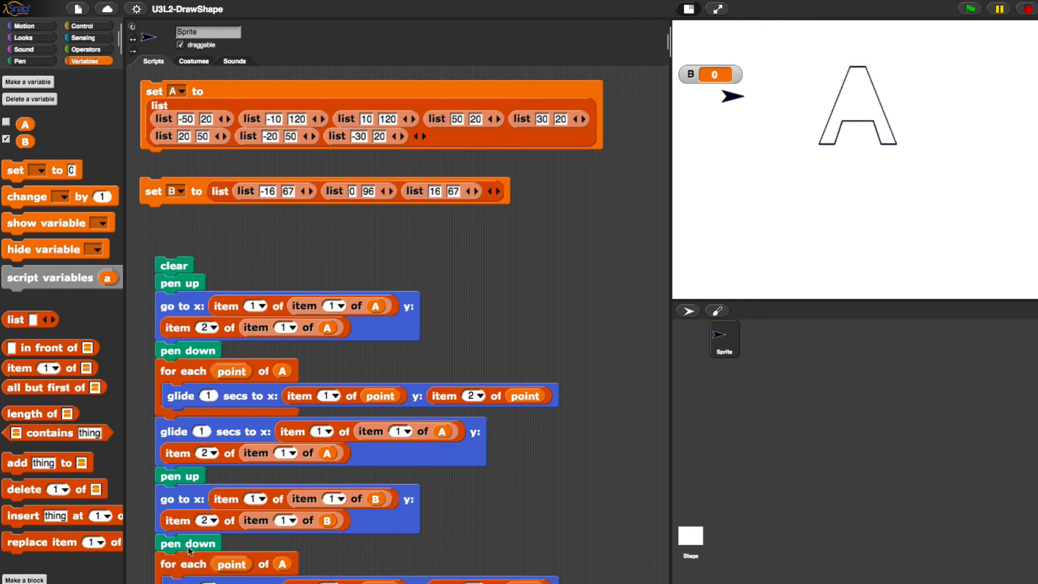
pyautogui.moveTo(188, 543)
pyautogui.mouseDown()
pyautogui.moveTo(189, 580)
pyautogui.moveTo(192, 573)
pyautogui.mouseUp()
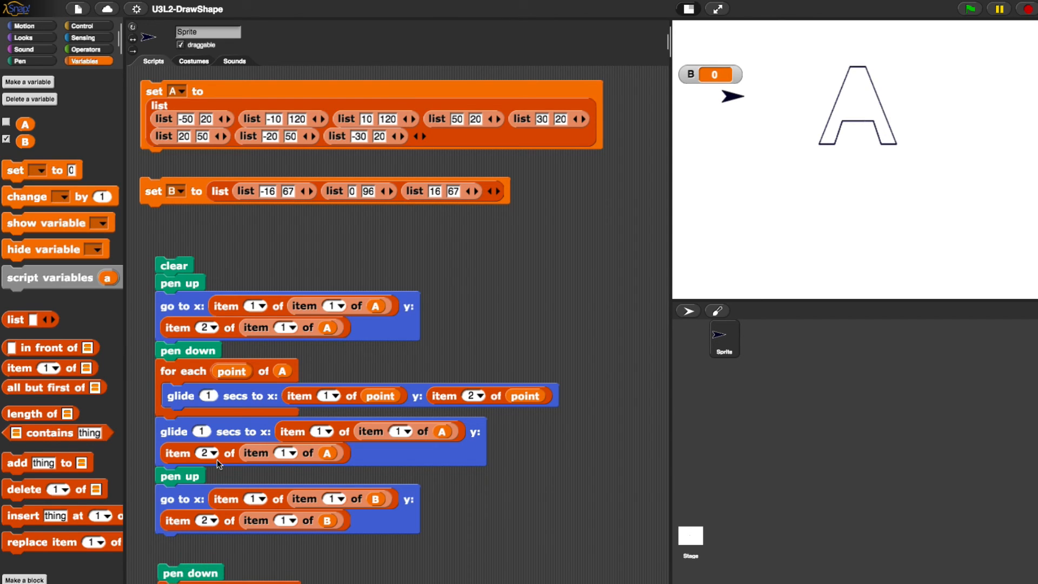
pyautogui.click(181, 268)
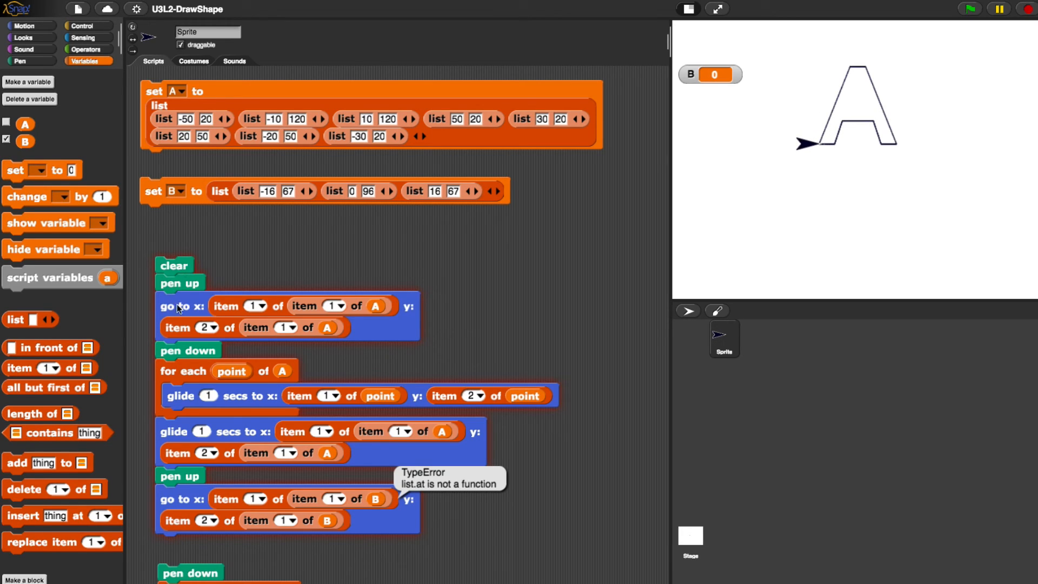
# Dismiss the error and rebuild the move's x as item 1 of item 1 of B
pyautogui.click(451, 457)
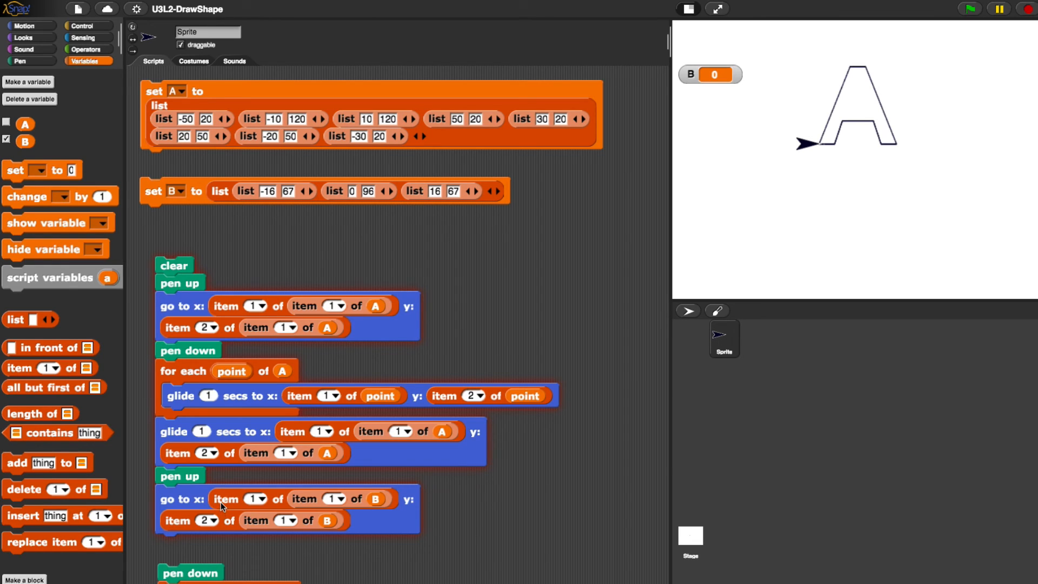
pyautogui.moveTo(220, 504); pyautogui.dragTo(463, 545)
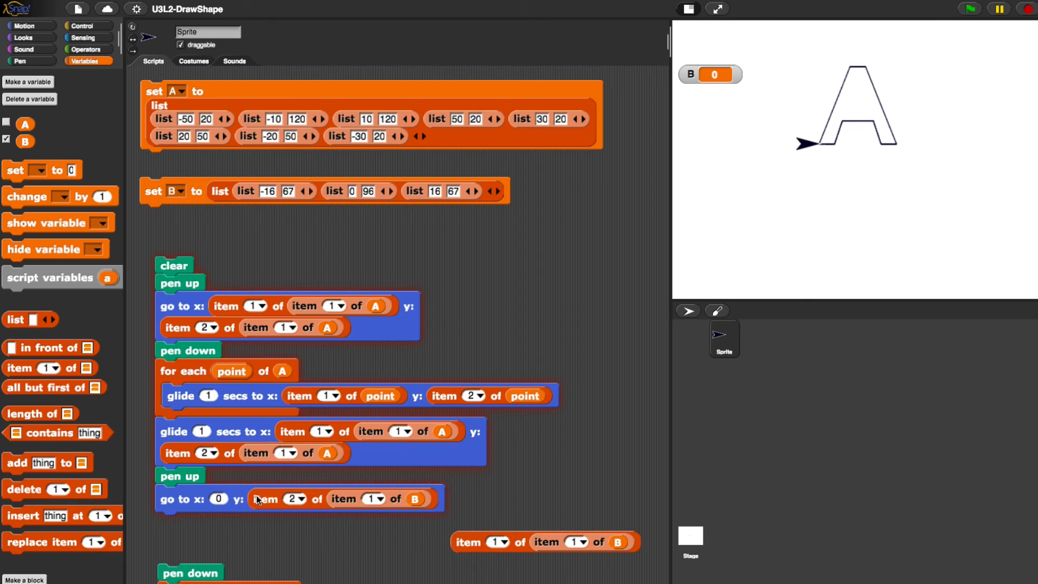
pyautogui.moveTo(257, 495); pyautogui.dragTo(463, 575)
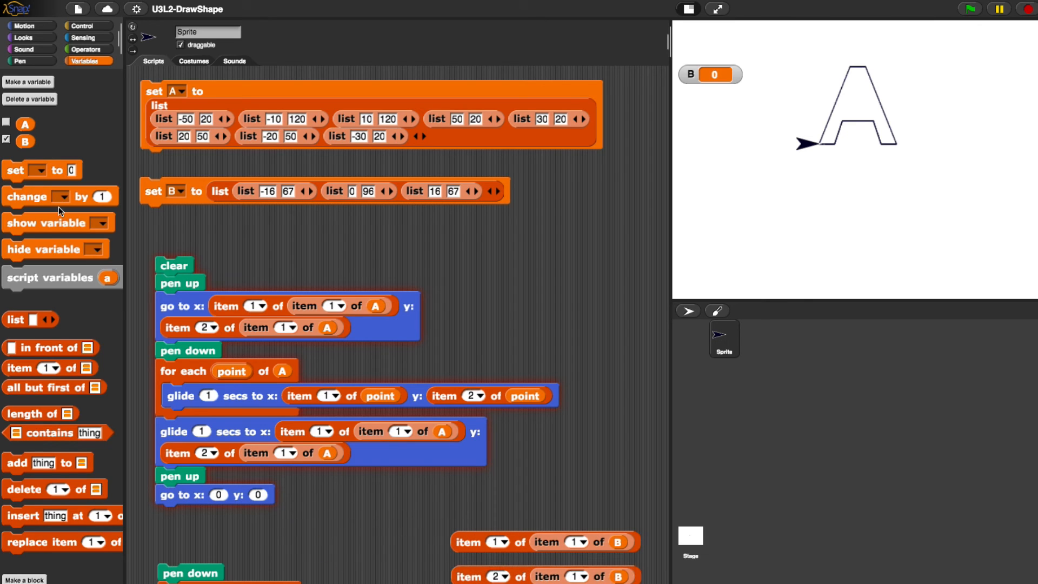
pyautogui.moveTo(27, 367); pyautogui.dragTo(219, 494)
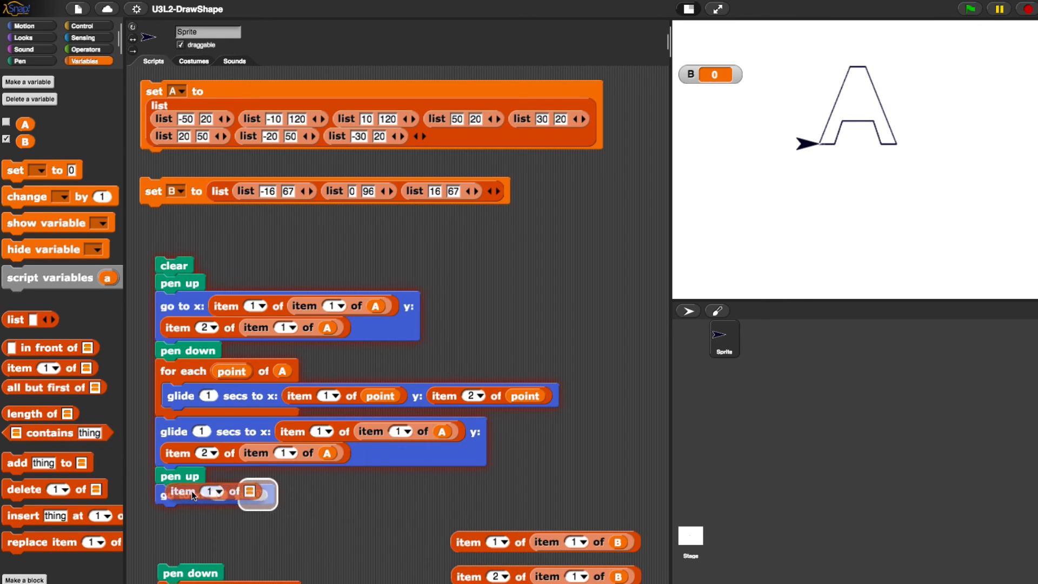
pyautogui.moveTo(29, 367); pyautogui.dragTo(368, 497)
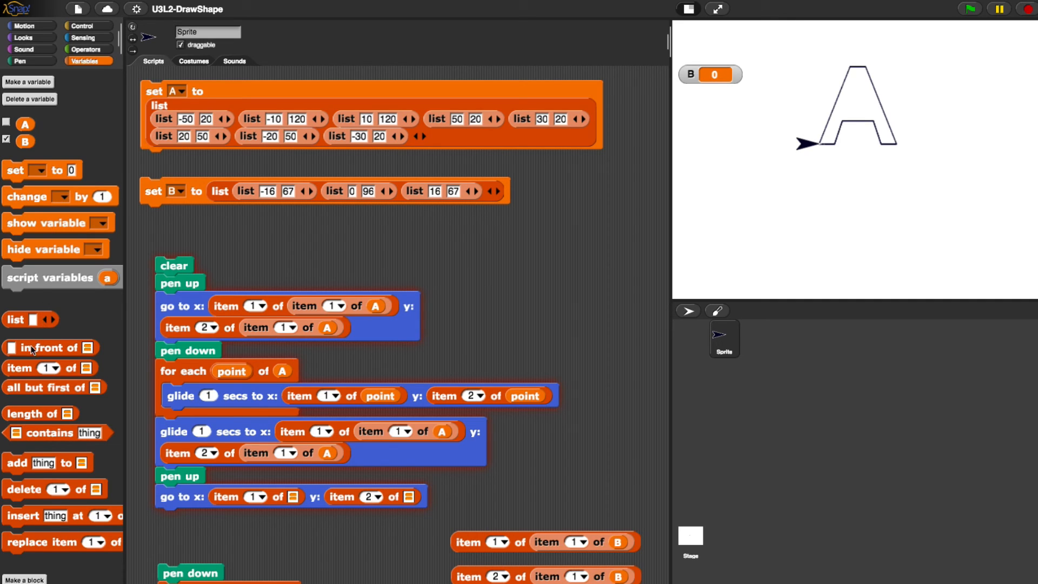
pyautogui.moveTo(20, 368); pyautogui.dragTo(286, 500)
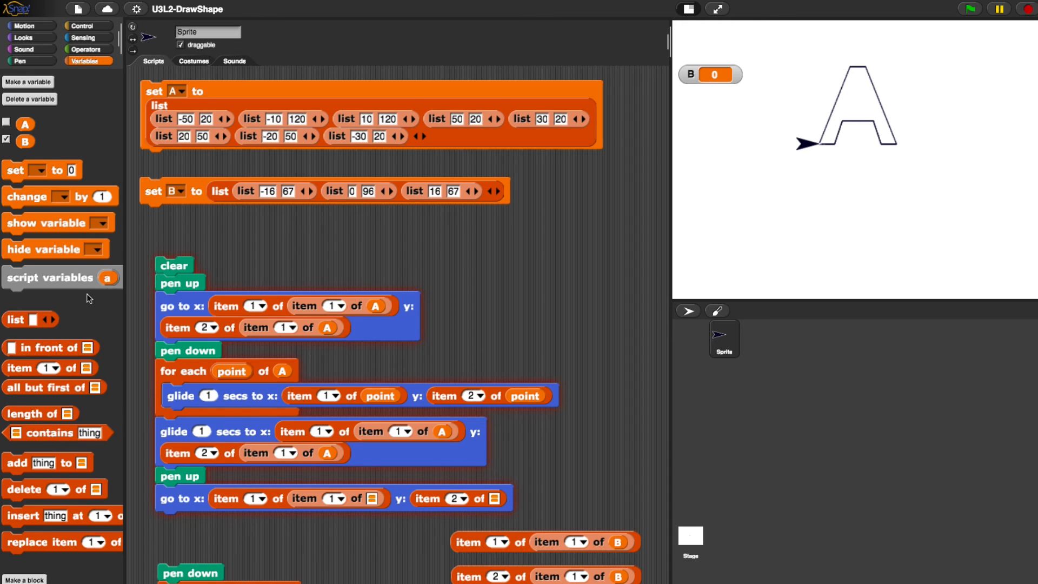
pyautogui.moveTo(25, 141)
pyautogui.mouseDown()
pyautogui.moveTo(415, 501)
pyautogui.moveTo(379, 497)
pyautogui.mouseUp()
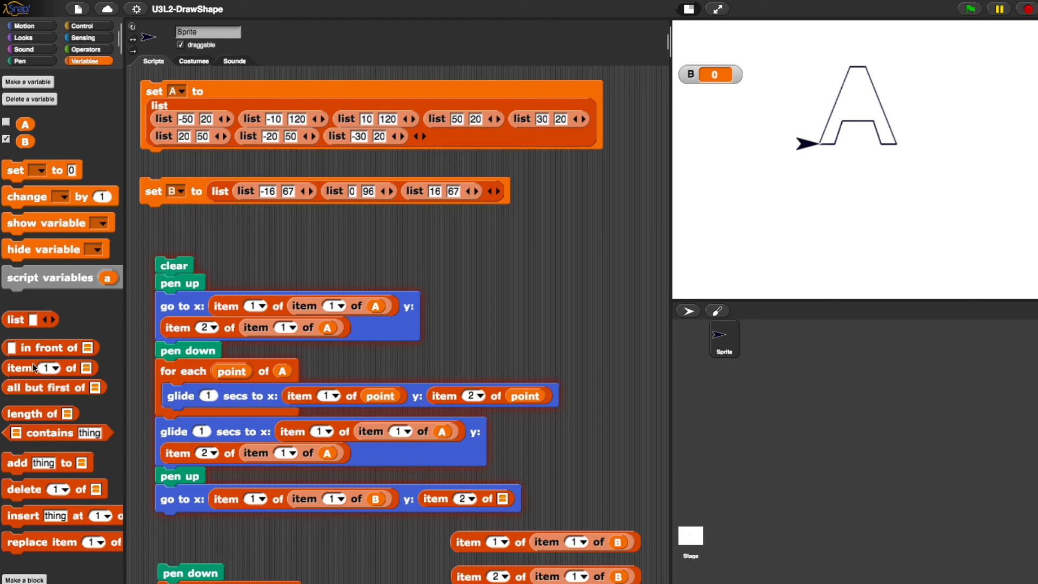
# Rebuild the move's y as item 2 of item 1 of B and rerun the script
pyautogui.moveTo(32, 367); pyautogui.dragTo(493, 484)
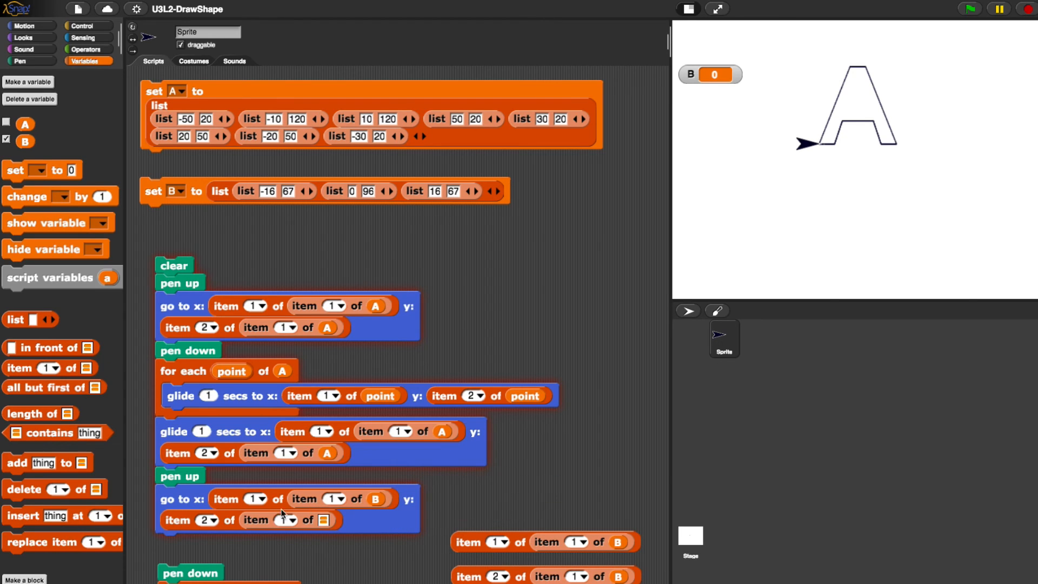
pyautogui.click(282, 519)
pyautogui.moveTo(24, 142); pyautogui.dragTo(324, 519)
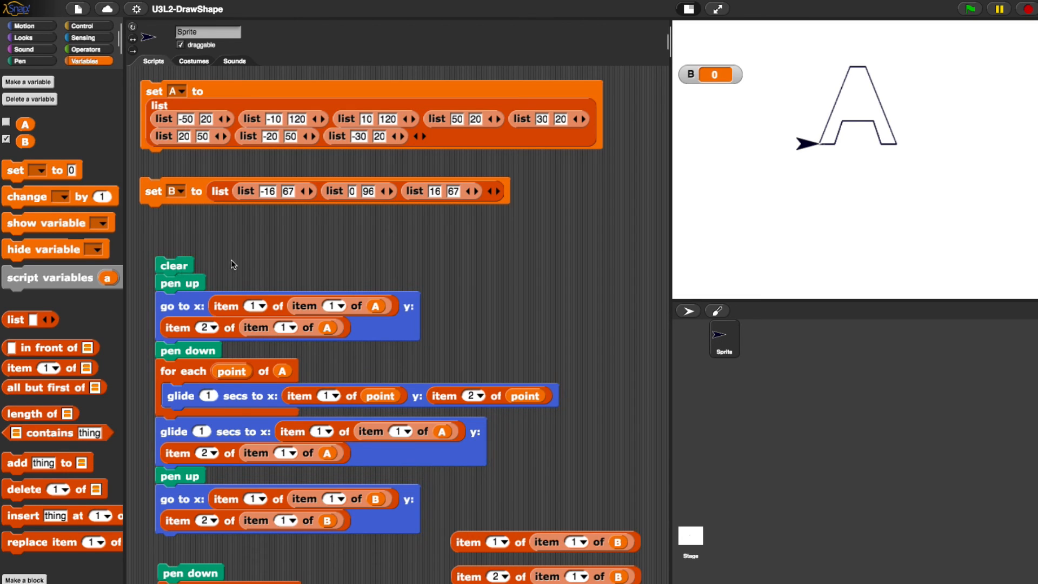
pyautogui.click(189, 265)
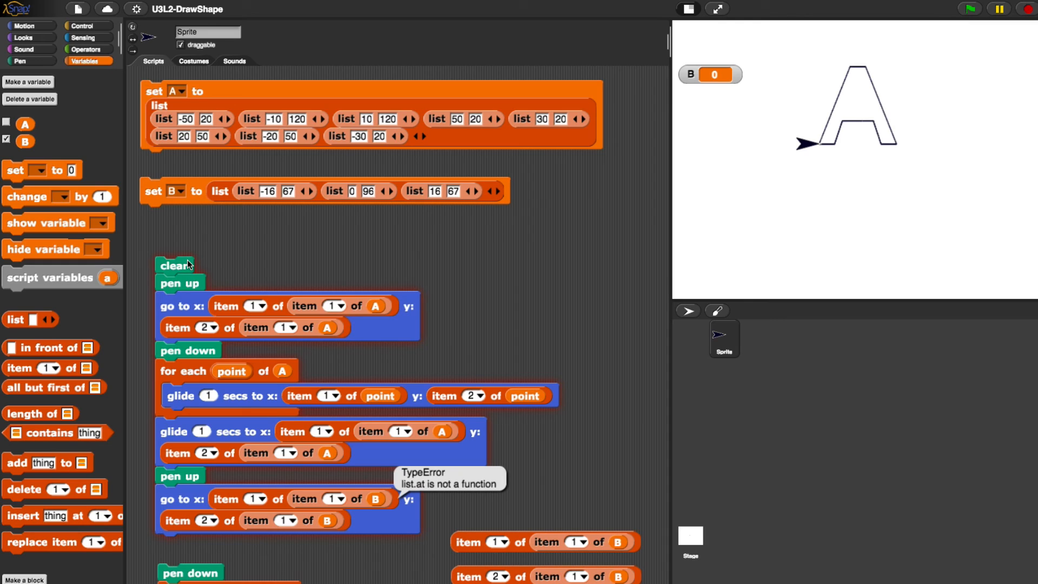
# Run set B to store the points, hide the B and A watchers, and rerun the script without error
pyautogui.click(464, 463)
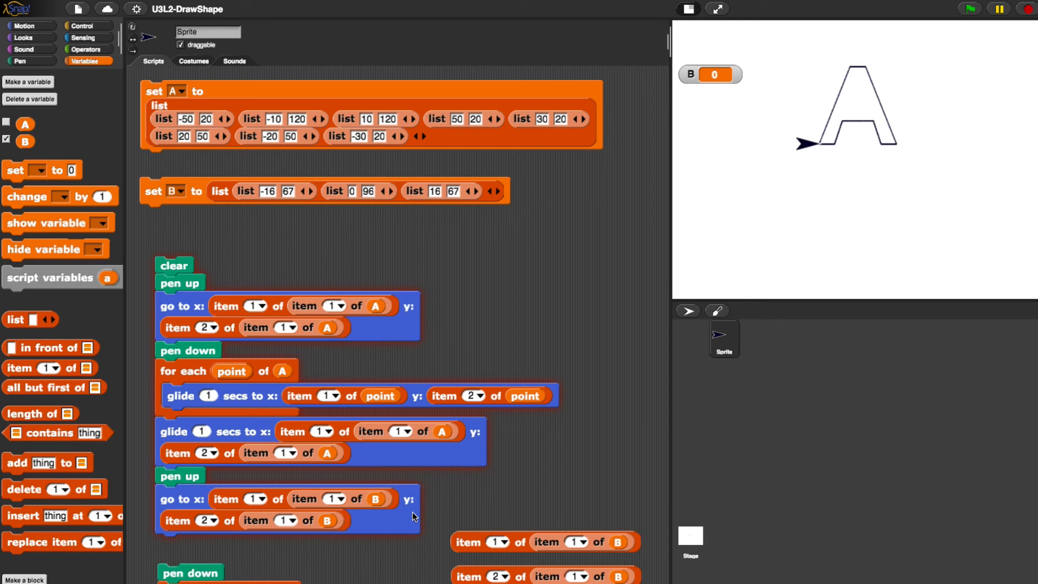
pyautogui.click(198, 198)
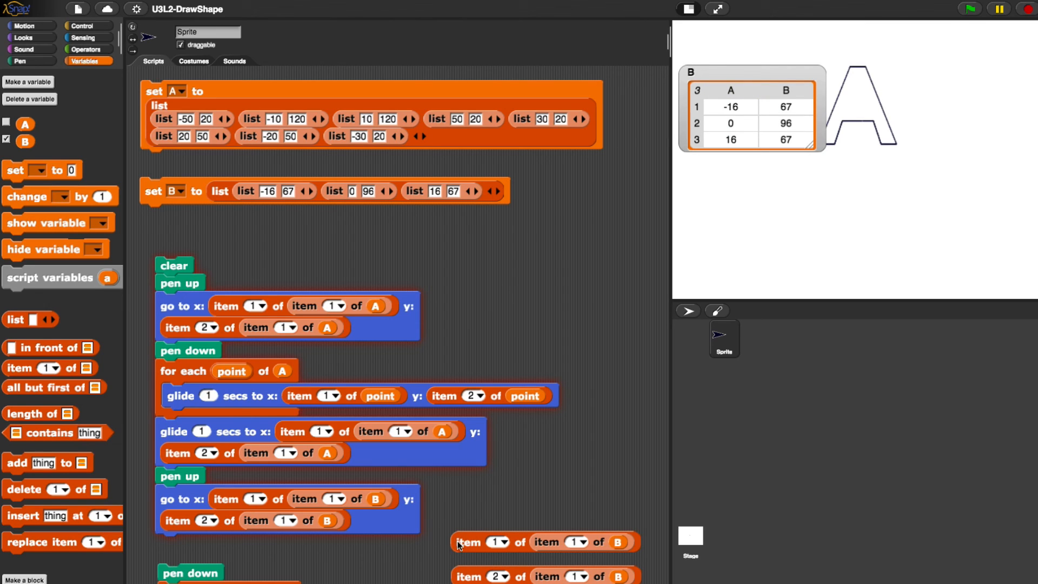
pyautogui.moveTo(459, 543)
pyautogui.mouseDown()
pyautogui.moveTo(414, 579)
pyautogui.moveTo(162, 572)
pyautogui.mouseUp()
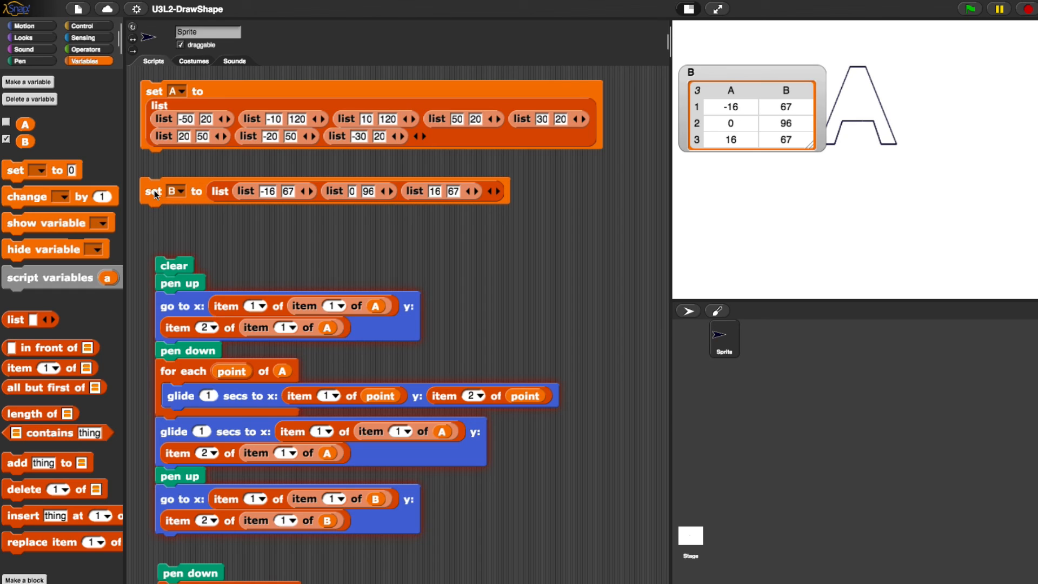
pyautogui.moveTo(154, 190); pyautogui.dragTo(179, 199)
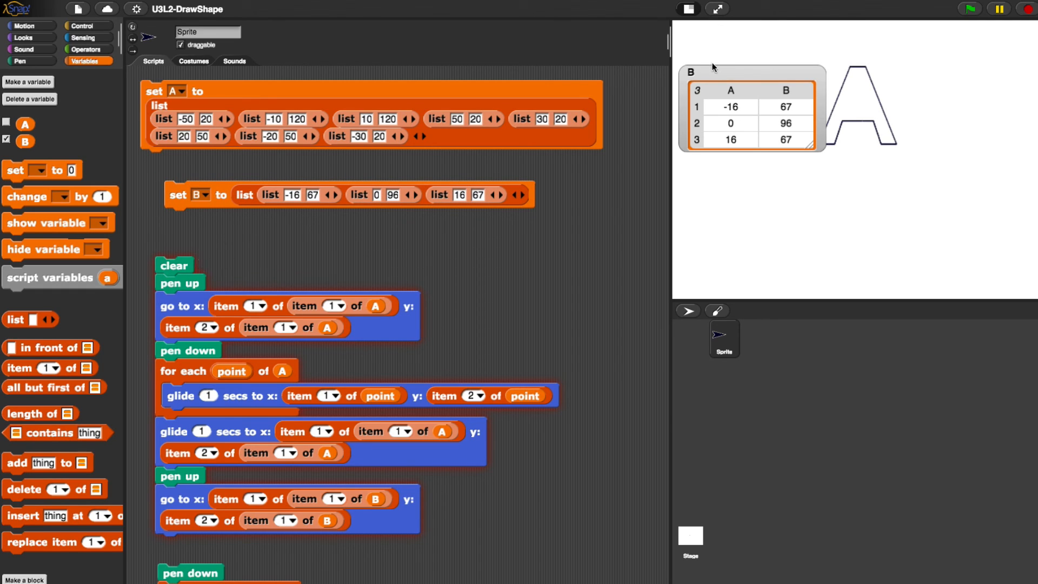
pyautogui.click(8, 142)
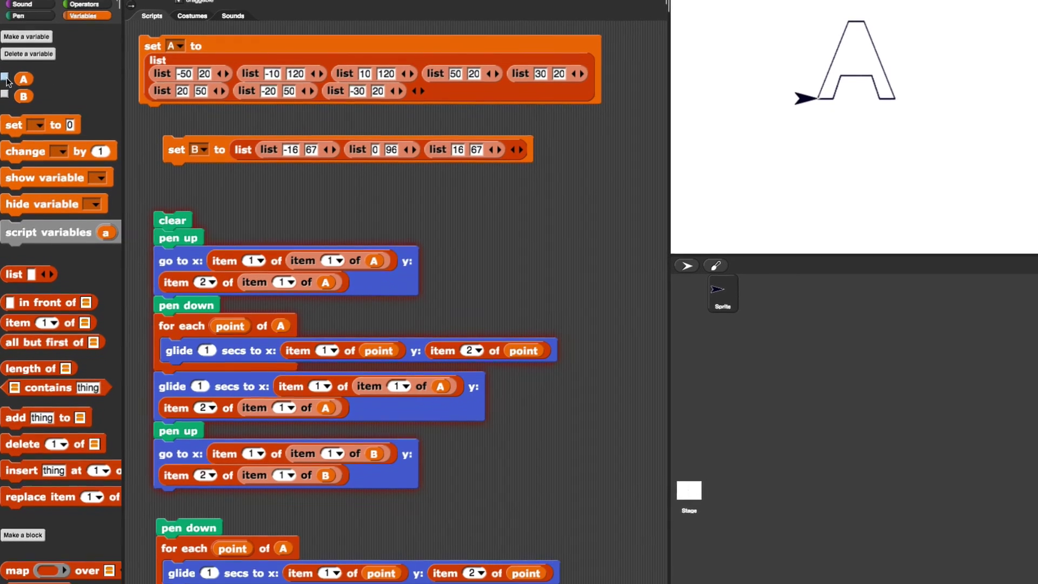
pyautogui.click(9, 125)
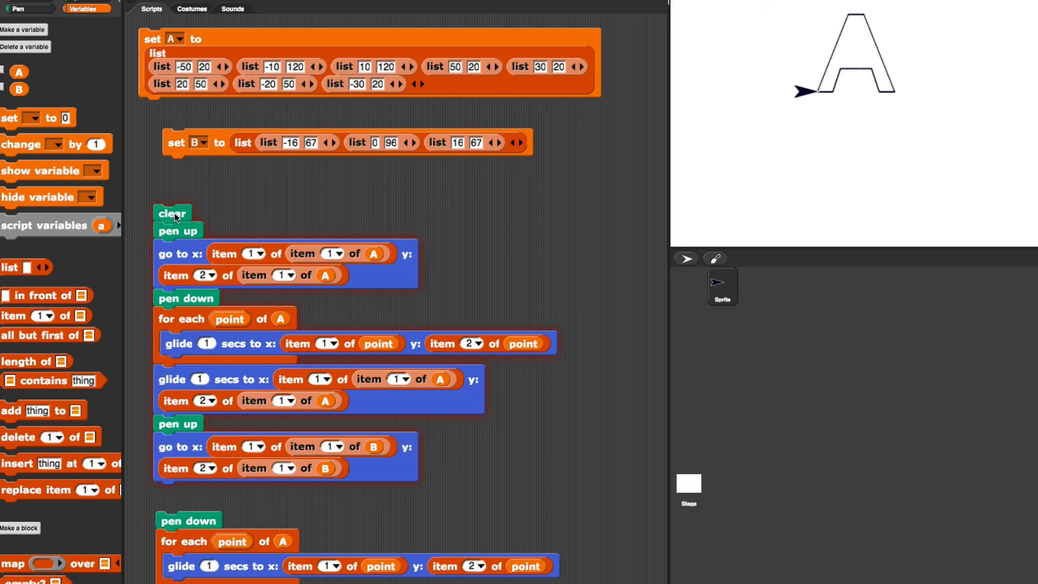
pyautogui.click(175, 216)
# Add pen down and attach a copy of the for-each glide loop running over list B
pyautogui.moveTo(181, 543); pyautogui.dragTo(183, 569)
pyautogui.moveTo(181, 513); pyautogui.dragTo(181, 502)
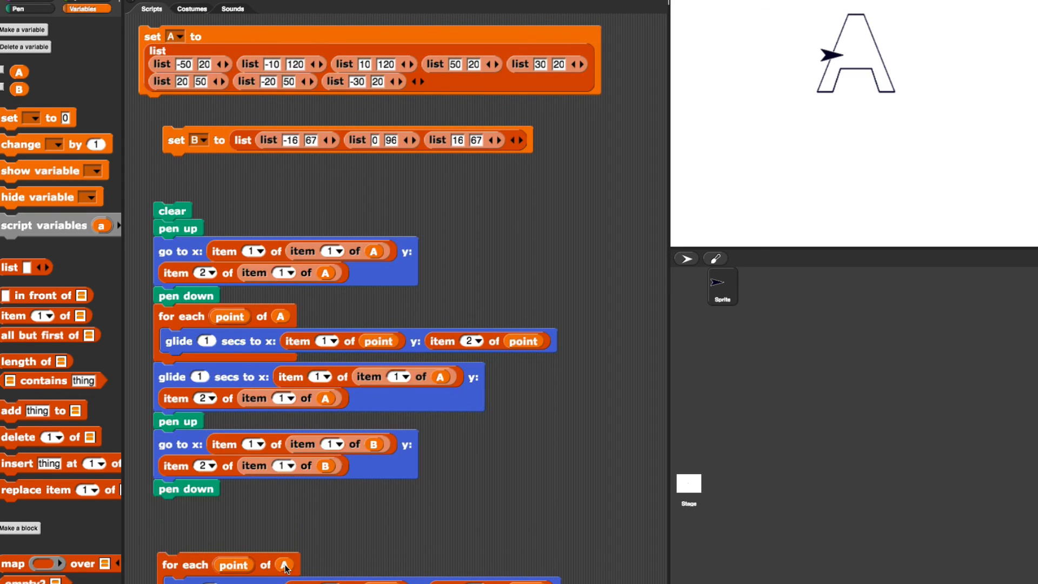
pyautogui.moveTo(284, 564); pyautogui.dragTo(96, 523)
pyautogui.moveTo(19, 89)
pyautogui.mouseDown()
pyautogui.moveTo(158, 213)
pyautogui.moveTo(286, 543)
pyautogui.mouseUp()
pyautogui.moveTo(204, 556); pyautogui.dragTo(207, 513)
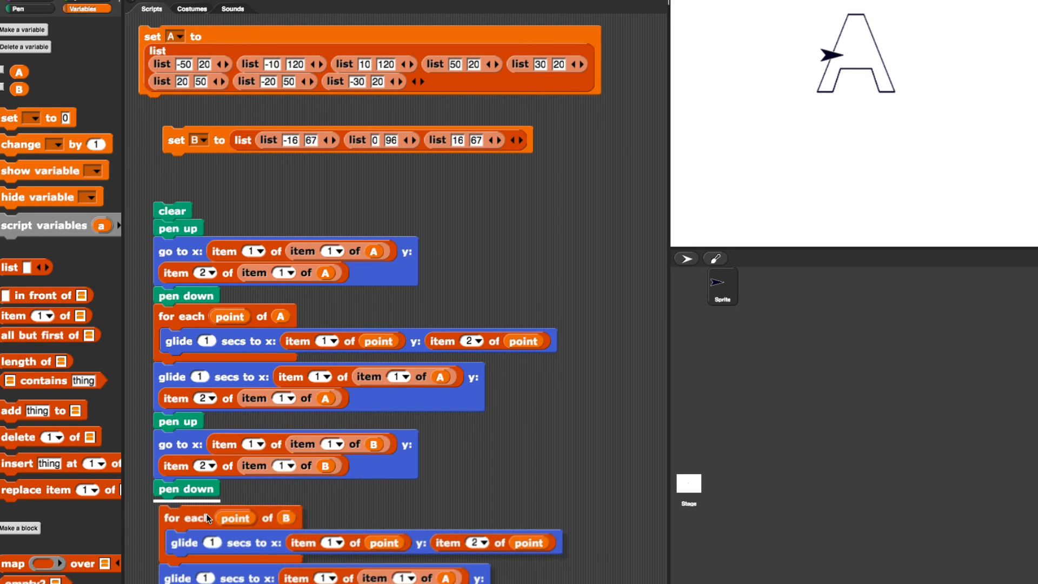
pyautogui.moveTo(177, 567); pyautogui.dragTo(177, 583)
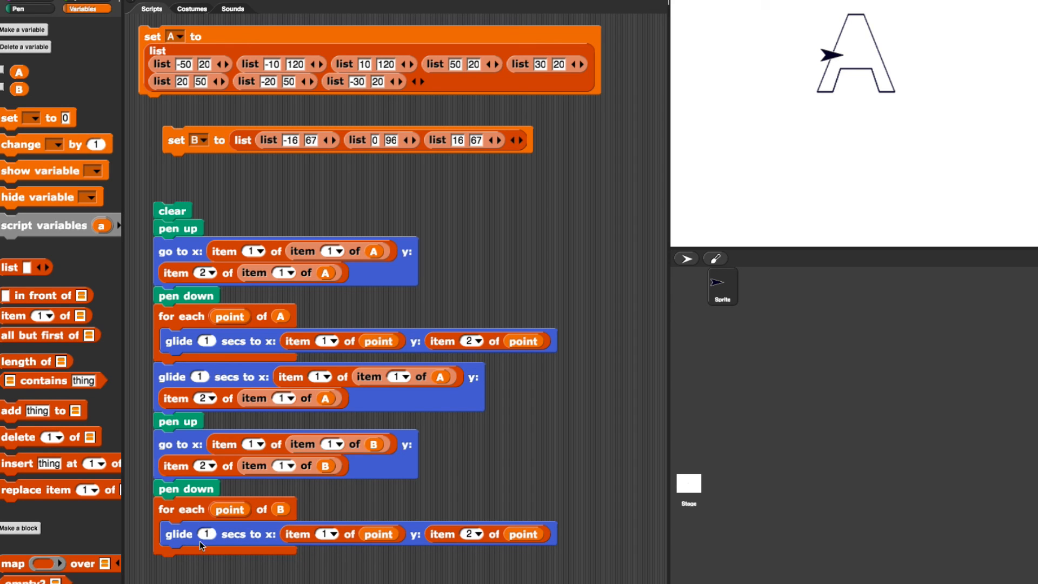
pyautogui.scroll(-3, 316, 539)
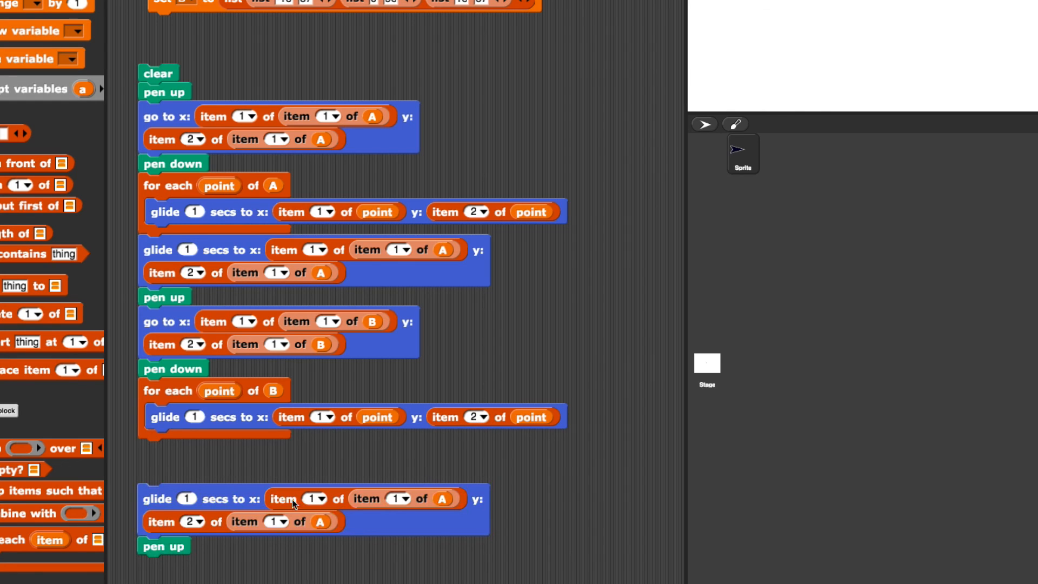
# Attach the closing glide and pen up, targeting B's first point for x and y
pyautogui.moveTo(164, 497); pyautogui.dragTo(165, 468)
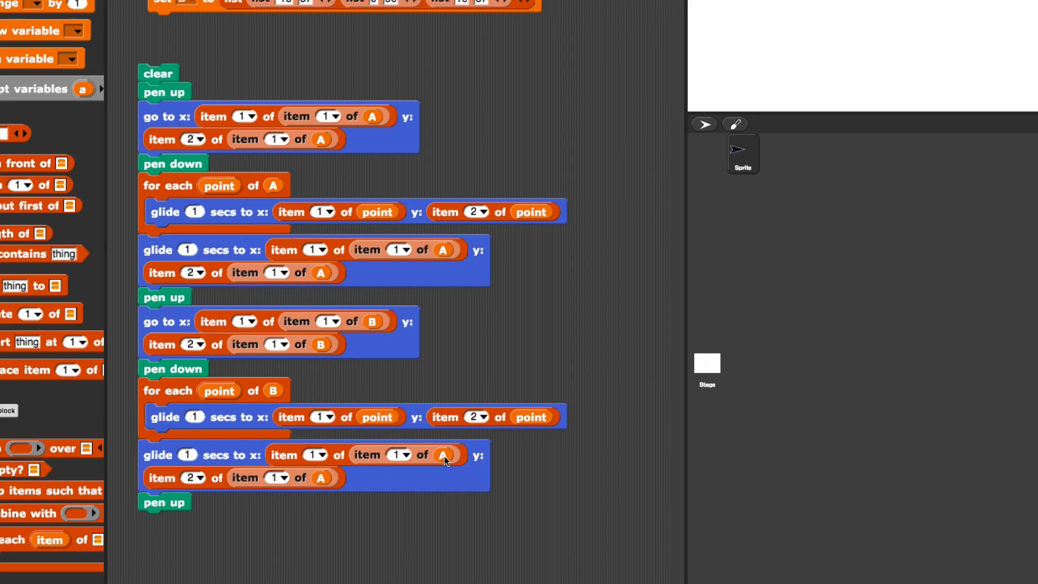
pyautogui.moveTo(443, 457); pyautogui.dragTo(49, 466)
pyautogui.moveTo(320, 477); pyautogui.dragTo(66, 459)
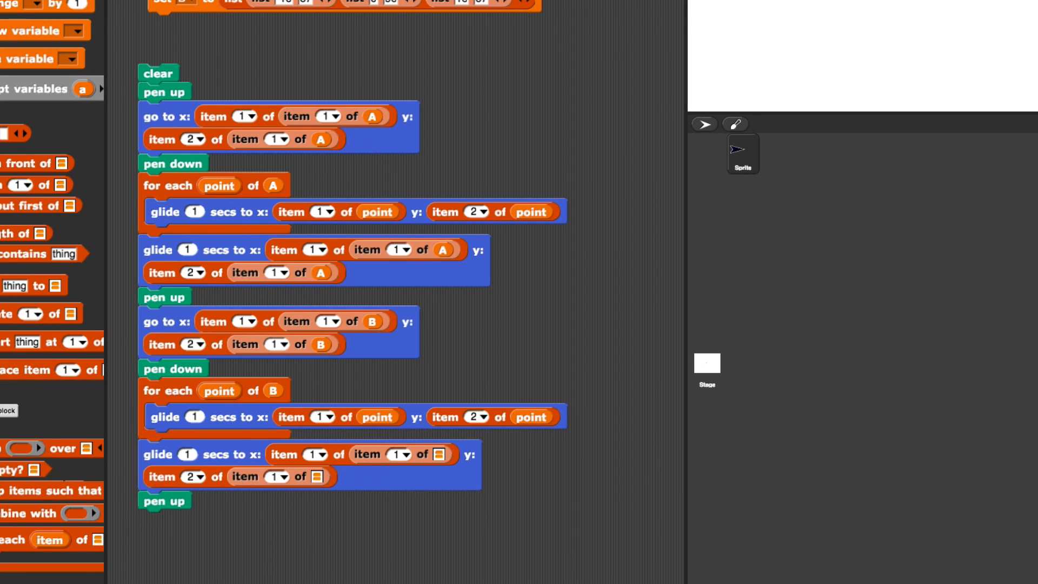
pyautogui.moveTo(272, 391); pyautogui.dragTo(445, 454)
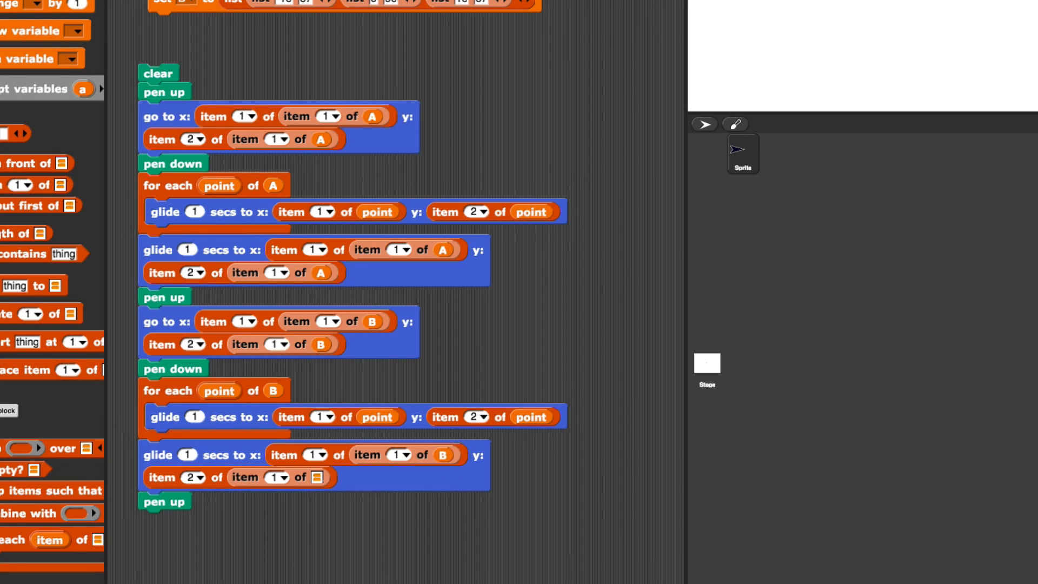
pyautogui.moveTo(272, 390); pyautogui.dragTo(315, 478)
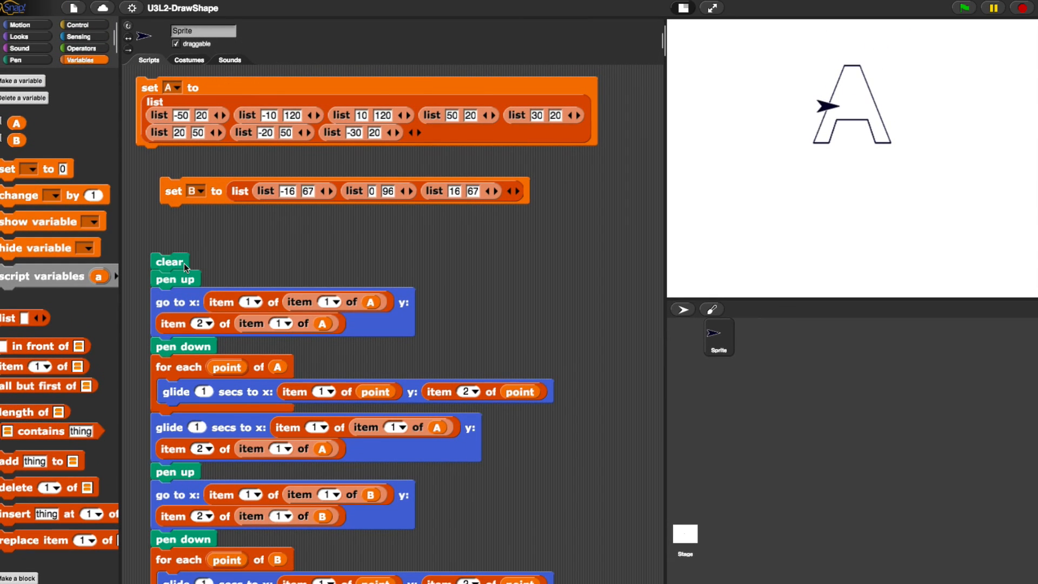
# Run the script to draw the A with its inner triangle and drag the sprite aside to reveal it
pyautogui.click(179, 260)
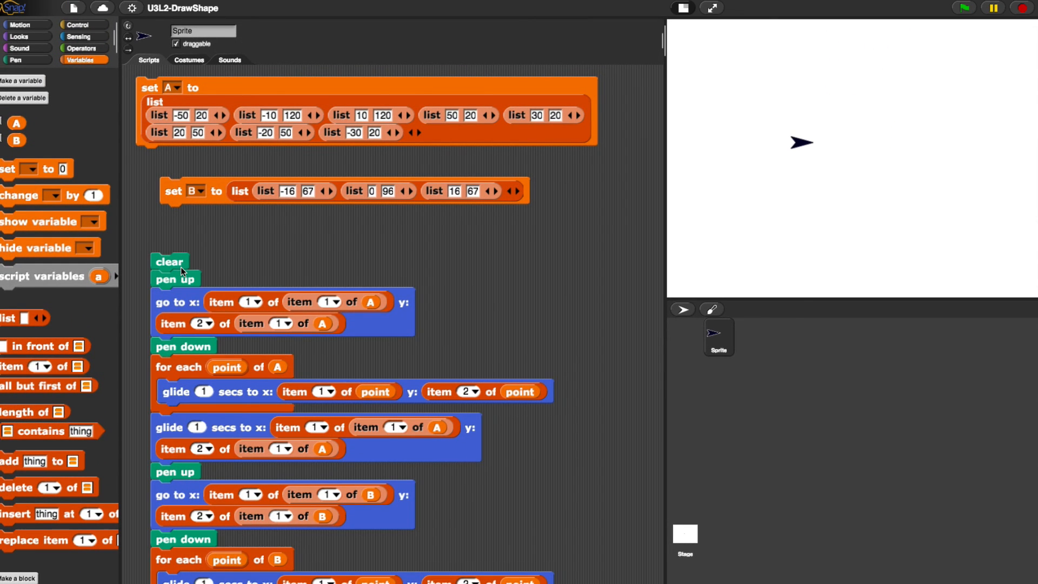
pyautogui.click(179, 261)
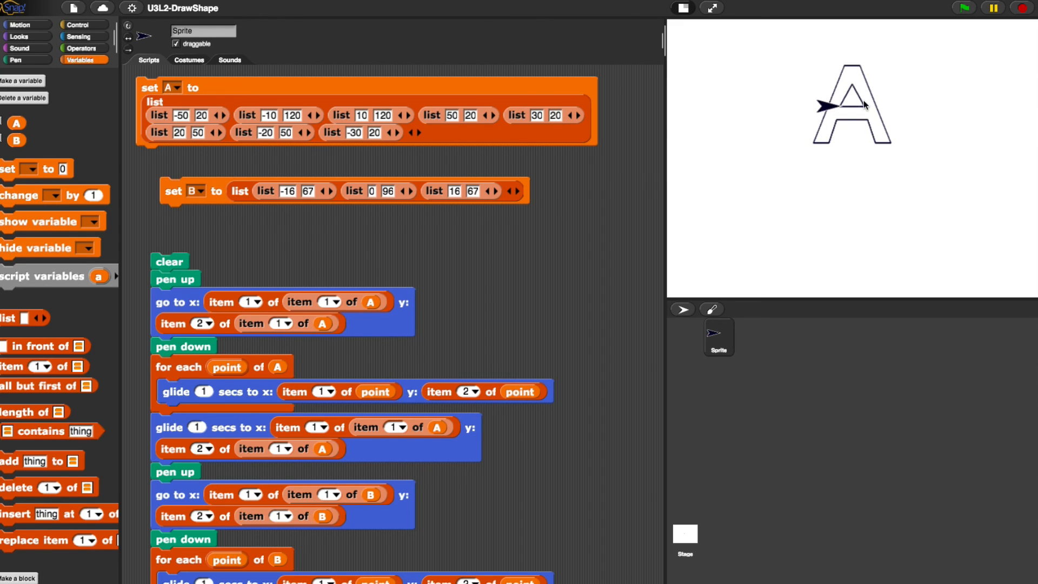
pyautogui.moveTo(818, 104); pyautogui.dragTo(767, 122)
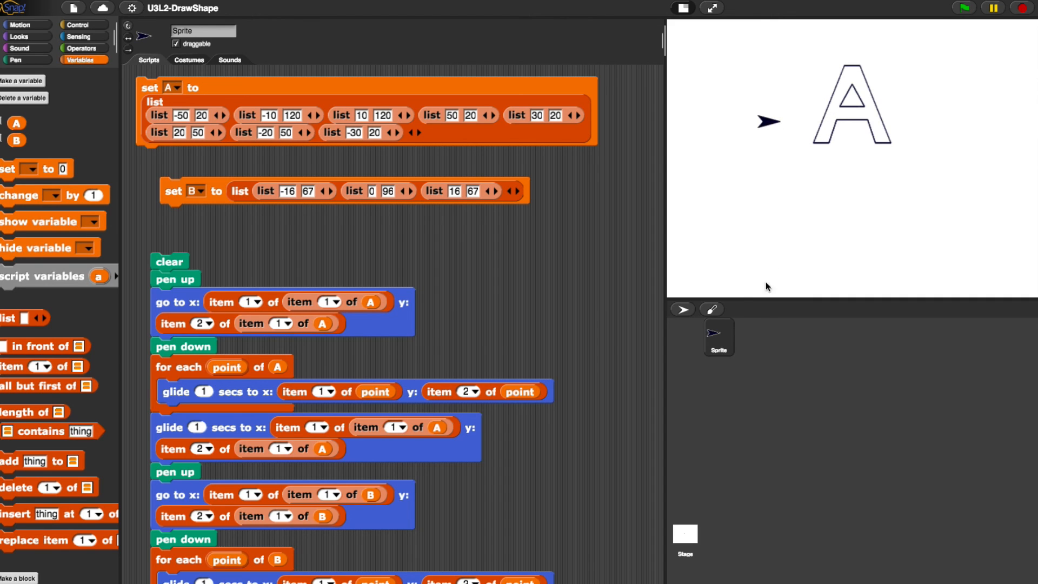